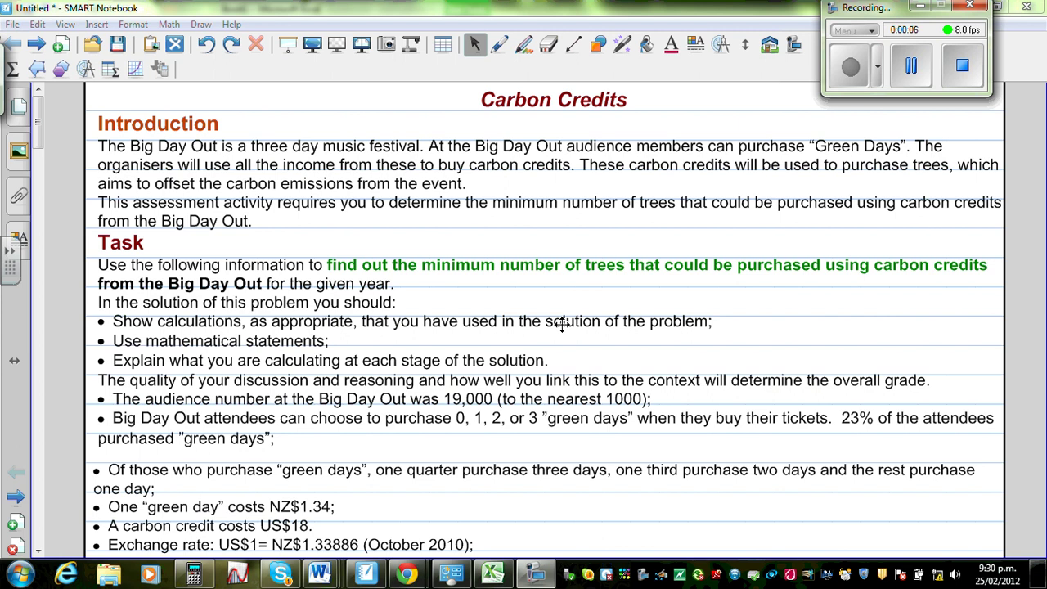
Switch to the Pen tool with black ink
{"action": "mouse_move", "coordinate": [37, 131]}
{"action": "left_mouse_down"}
{"action": "mouse_move", "coordinate": [37, 192]}
{"action": "mouse_move", "coordinate": [37, 127]}
{"action": "left_mouse_up"}
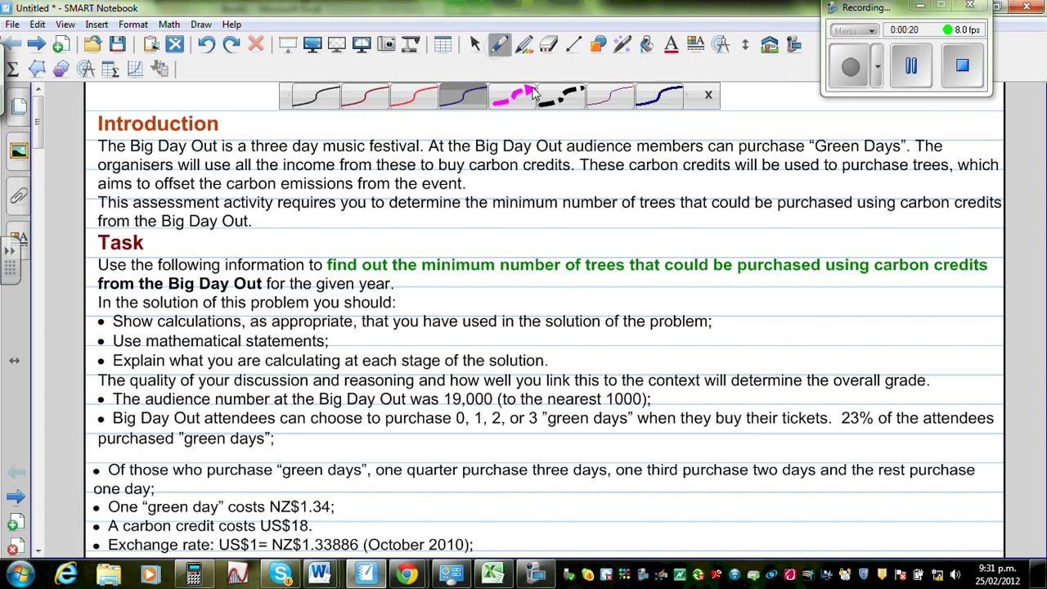
{"action": "left_click", "coordinate": [500, 46]}
{"action": "left_click", "coordinate": [313, 103]}
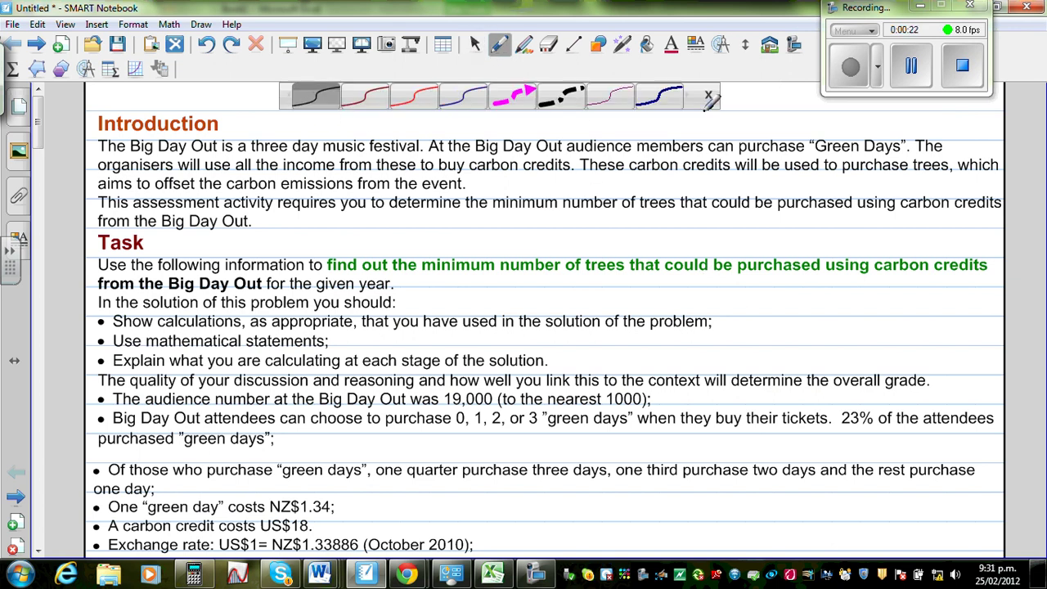
{"action": "left_click", "coordinate": [710, 98]}
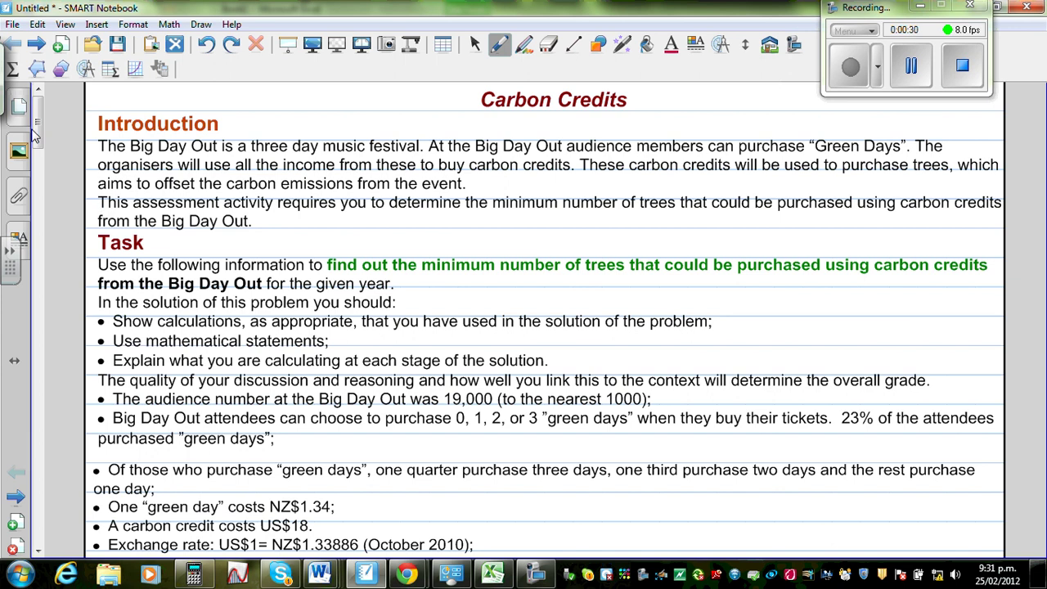
{"action": "left_click_drag", "start_coordinate": [34, 135], "coordinate": [39, 139]}
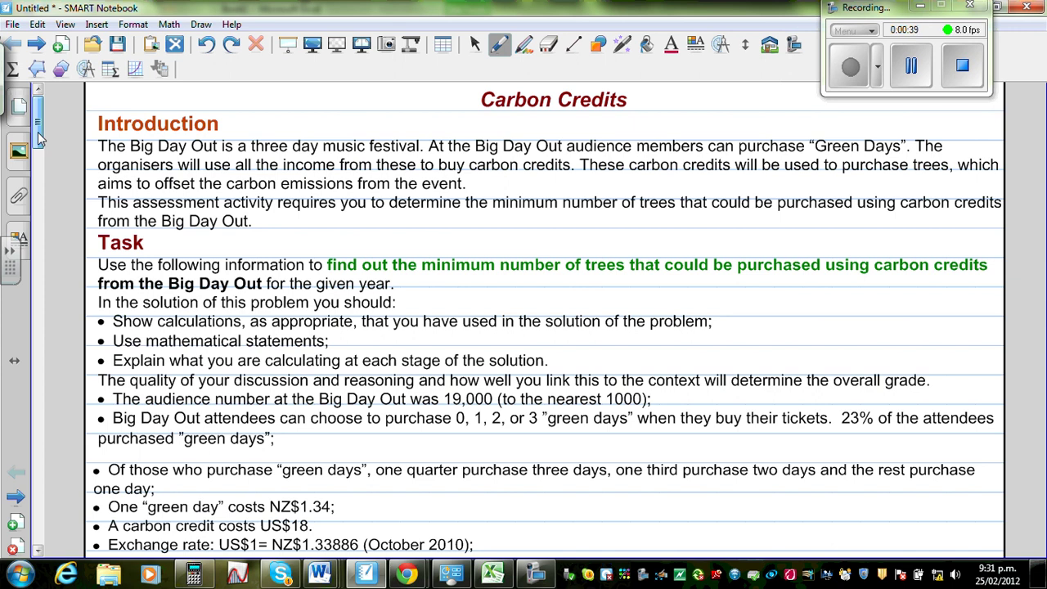
{"action": "left_click_drag", "start_coordinate": [39, 139], "coordinate": [38, 135]}
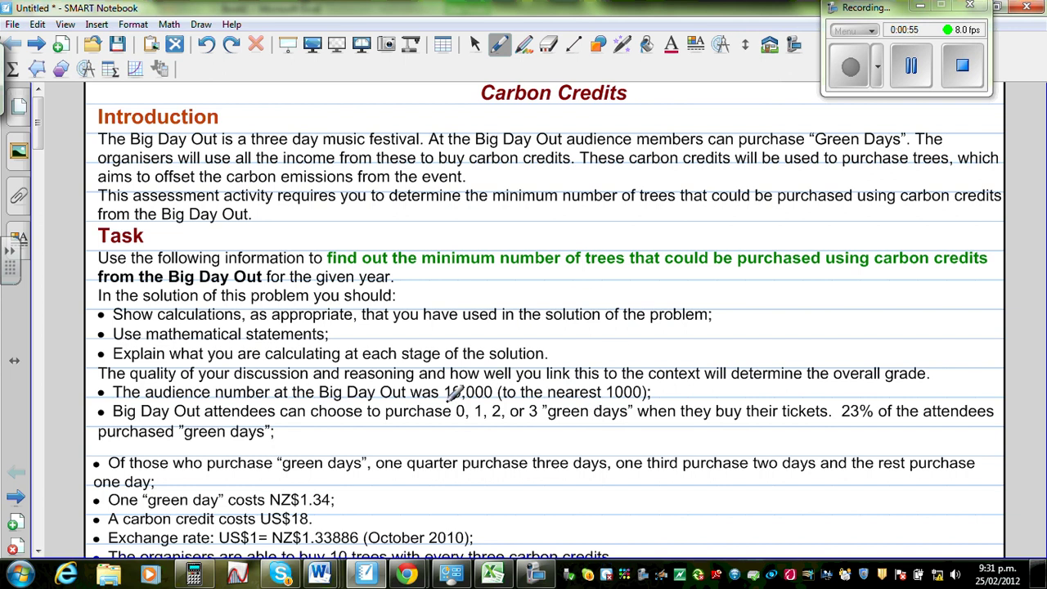
Underline 19,000, the green-day options and the NZ$1.34 price in black ink
{"action": "left_click_drag", "start_coordinate": [448, 401], "coordinate": [496, 401]}
{"action": "left_click_drag", "start_coordinate": [473, 418], "coordinate": [538, 421]}
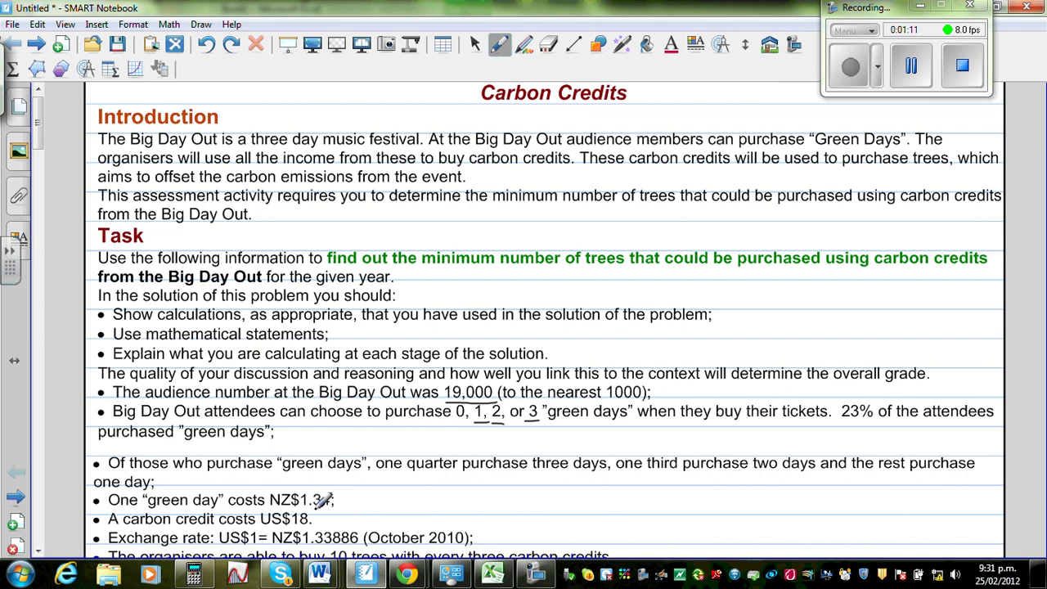
{"action": "left_click_drag", "start_coordinate": [303, 507], "coordinate": [332, 506]}
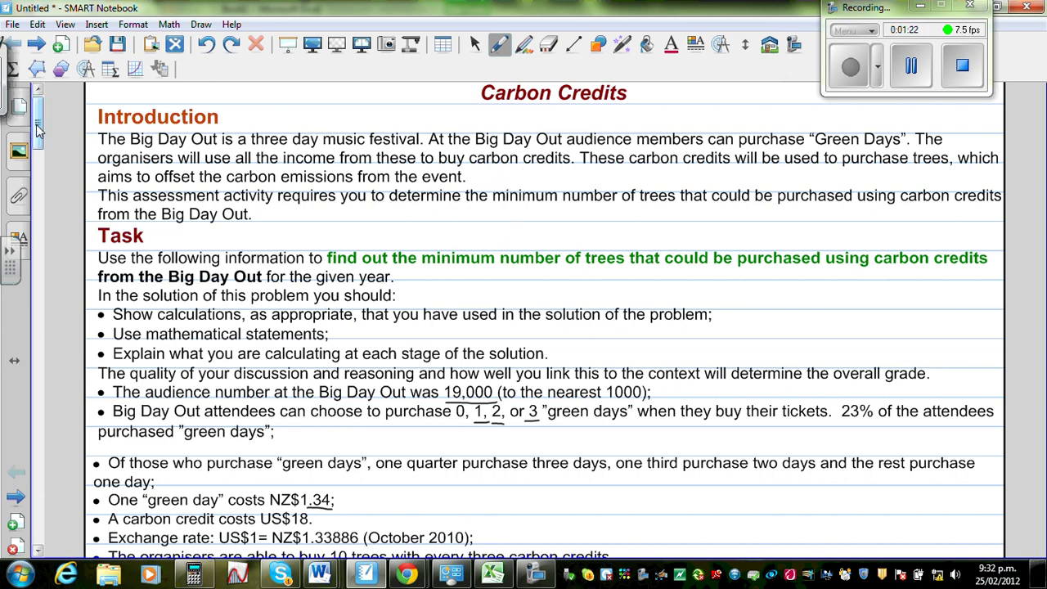
Underline US$18, US$1= NZ$1.33886, (October 2010), 10 trees and three carbon credits, then write 18 beside 19,000
{"action": "scroll", "coordinate": [41, 131], "scroll_direction": "down", "scroll_amount": 1}
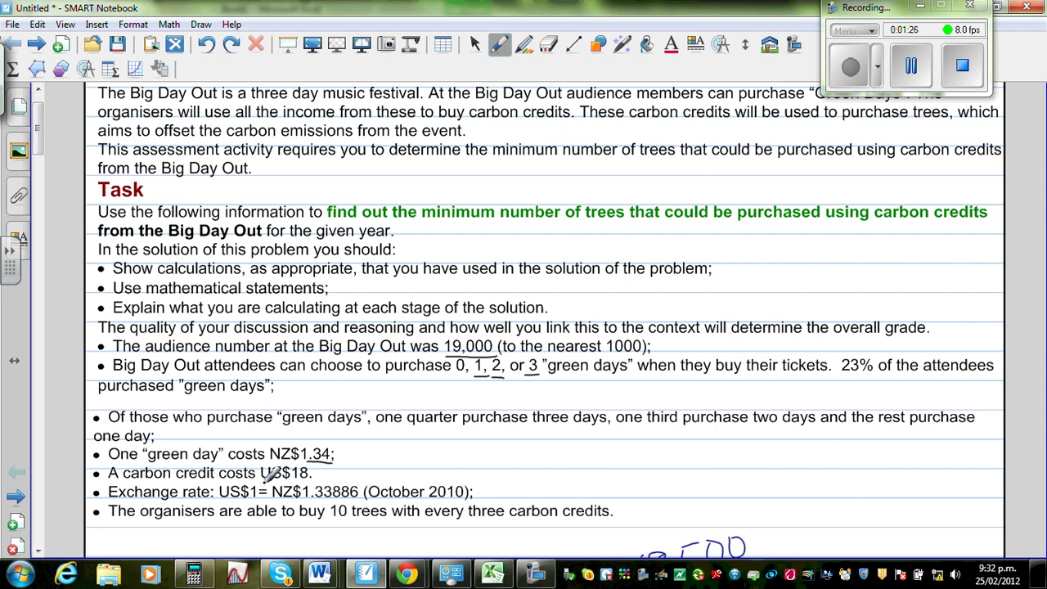
{"action": "left_click_drag", "start_coordinate": [262, 482], "coordinate": [311, 482]}
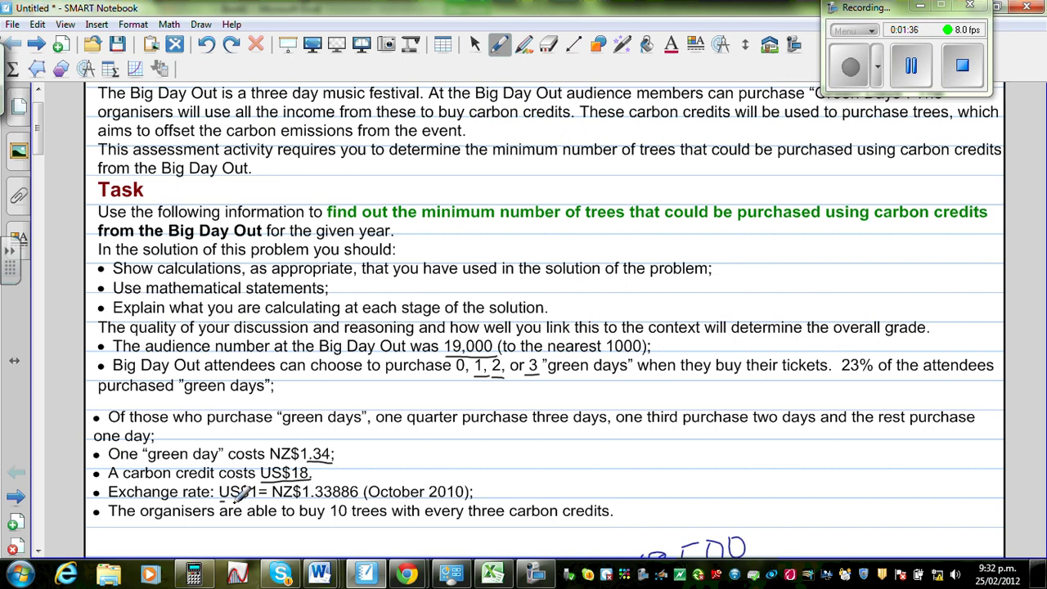
{"action": "left_click_drag", "start_coordinate": [236, 500], "coordinate": [365, 498]}
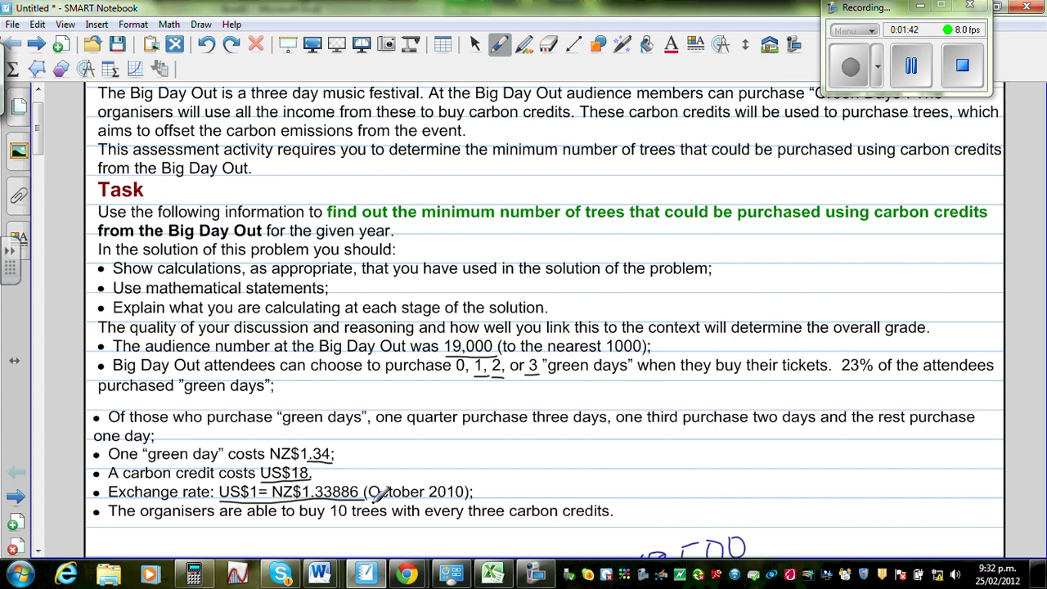
{"action": "left_click_drag", "start_coordinate": [379, 494], "coordinate": [478, 495]}
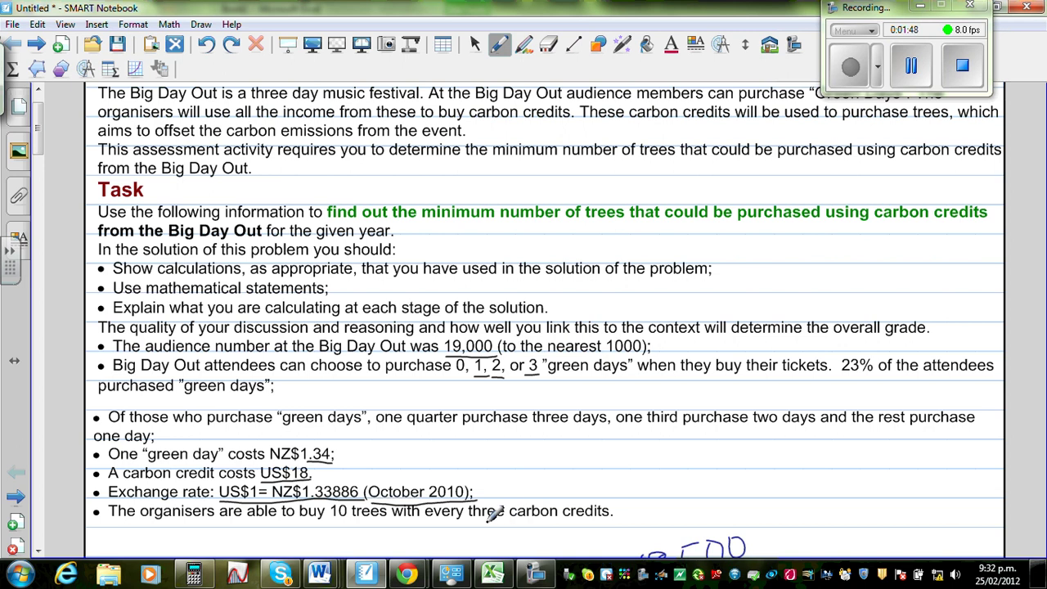
{"action": "left_click_drag", "start_coordinate": [473, 522], "coordinate": [567, 521]}
{"action": "left_click_drag", "start_coordinate": [347, 518], "coordinate": [386, 521]}
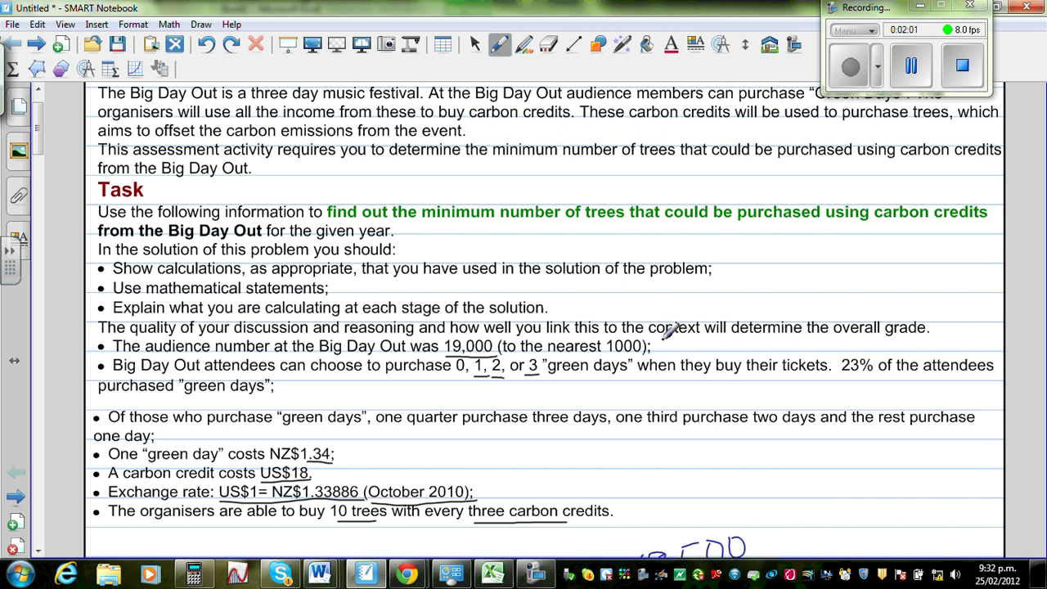
{"action": "mouse_move", "coordinate": [676, 338]}
{"action": "left_mouse_down"}
{"action": "mouse_move", "coordinate": [668, 347]}
{"action": "mouse_move", "coordinate": [726, 339]}
{"action": "mouse_move", "coordinate": [846, 344]}
{"action": "mouse_move", "coordinate": [798, 350]}
{"action": "mouse_move", "coordinate": [839, 350]}
{"action": "left_mouse_up"}
Erase the partial 19, rewrite the range as 18500 — 19,499, and return to Excel
{"action": "left_click", "coordinate": [548, 44]}
{"action": "left_click", "coordinate": [498, 44]}
{"action": "mouse_move", "coordinate": [851, 336]}
{"action": "left_mouse_down"}
{"action": "mouse_move", "coordinate": [851, 350]}
{"action": "mouse_move", "coordinate": [865, 350]}
{"action": "left_mouse_up"}
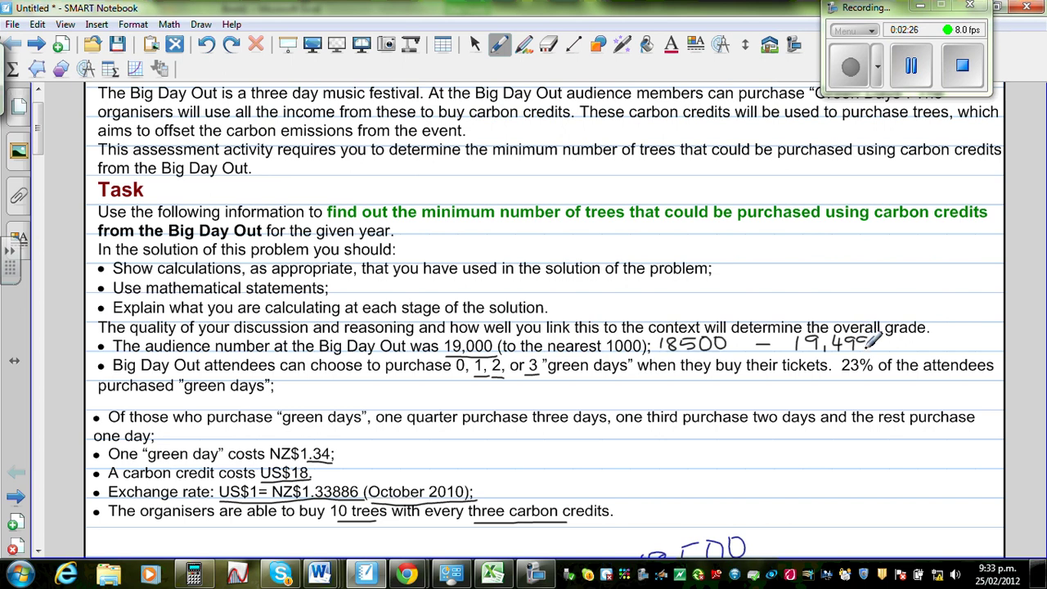
{"action": "left_click", "coordinate": [493, 573]}
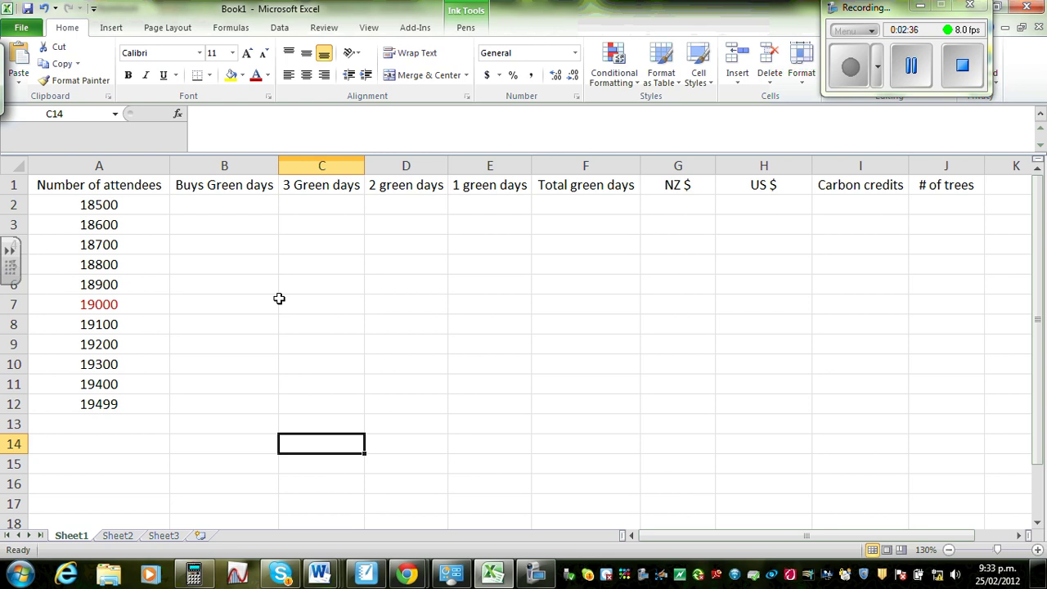
Enter =0.23*A2 in B2 and fill it down to B12 for the green-day buyers
{"action": "left_click", "coordinate": [205, 207]}
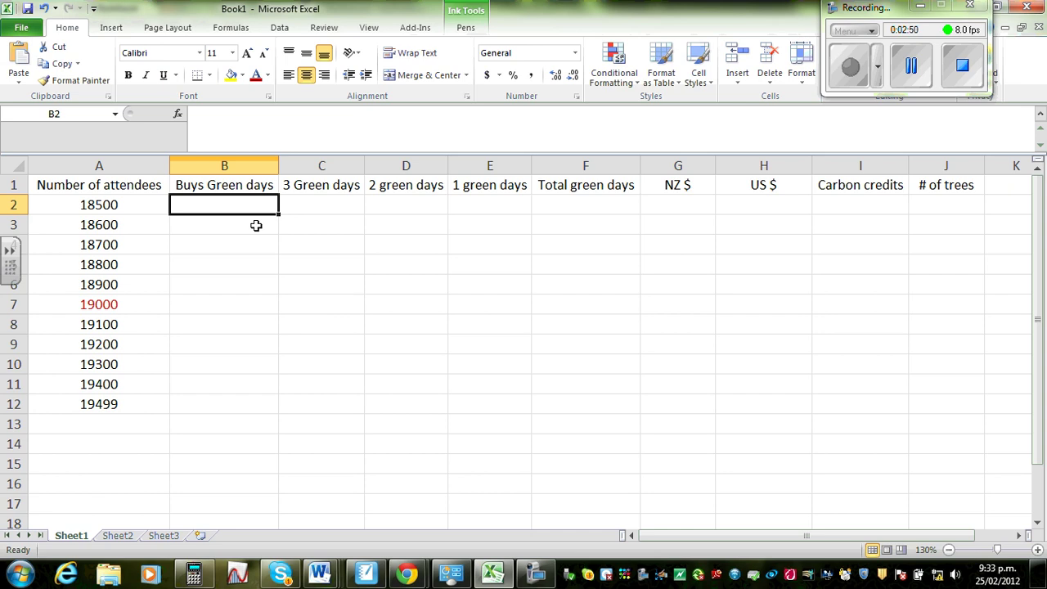
{"action": "type", "text": "+"}
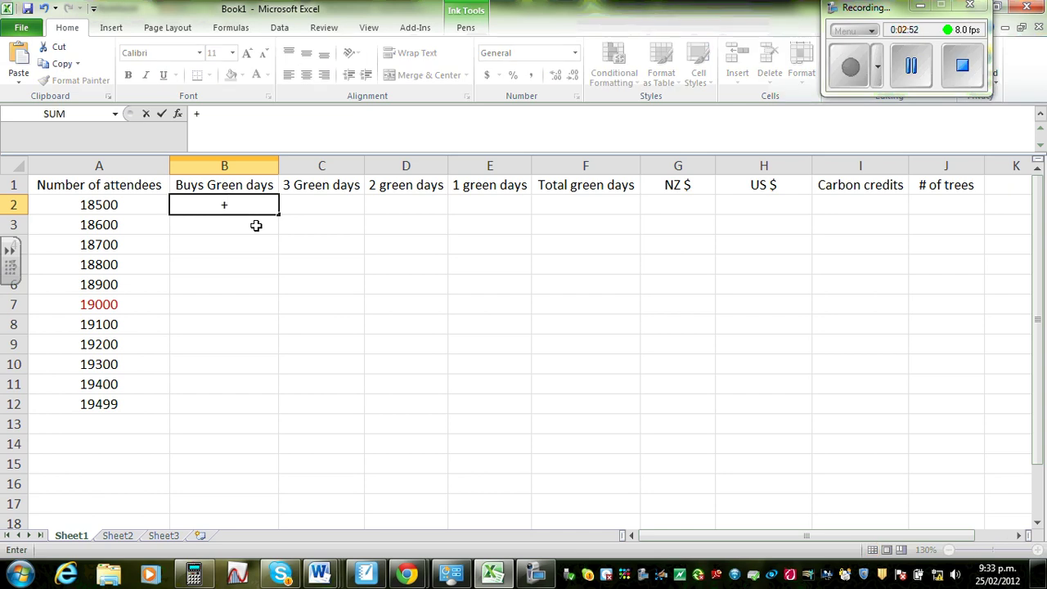
{"action": "key", "text": "BackSpace"}
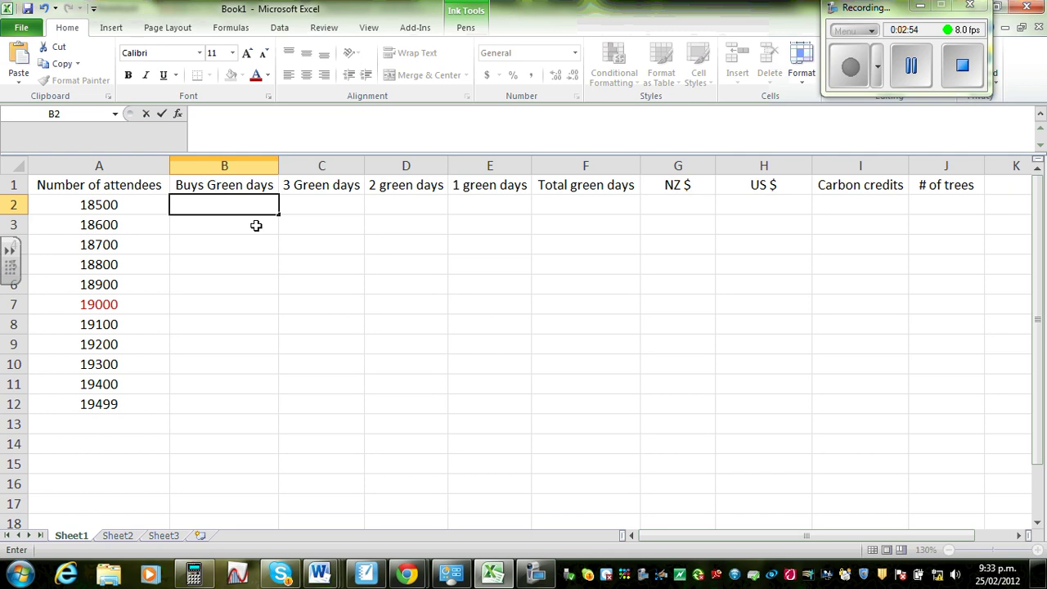
{"action": "type", "text": "="}
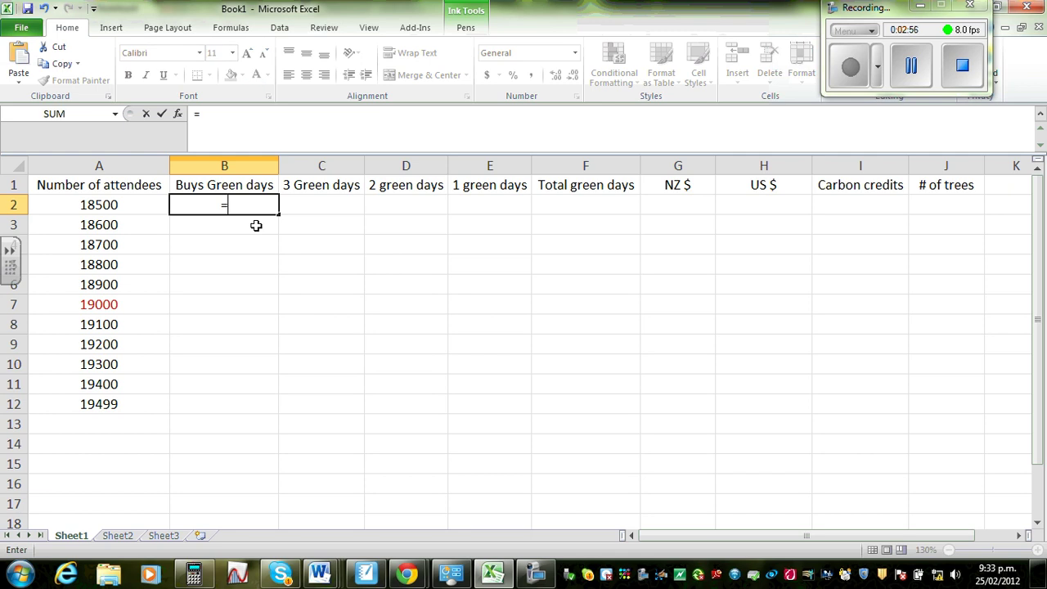
{"action": "type", "text": "0.23"}
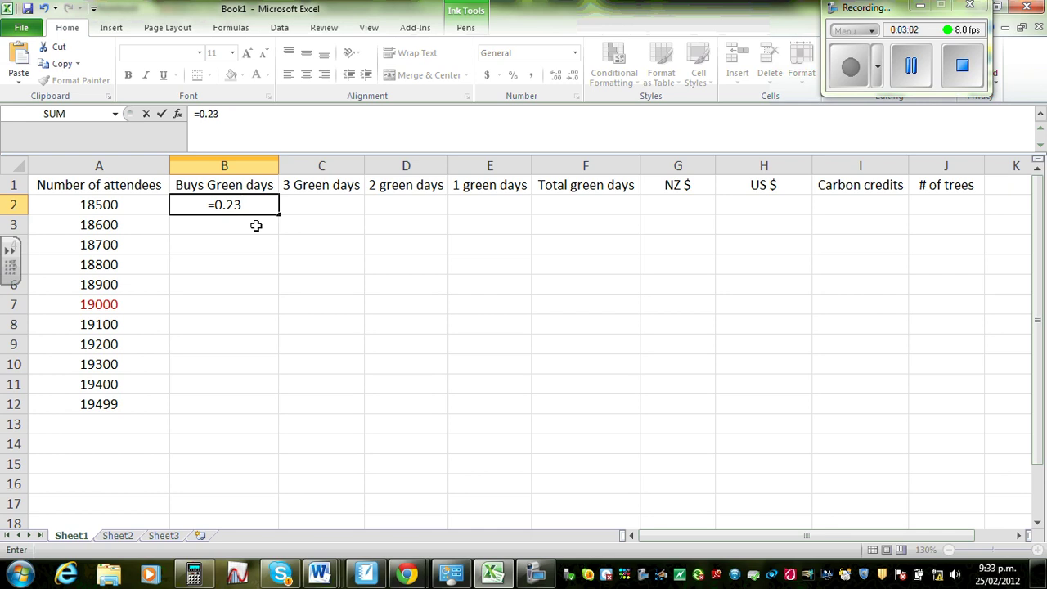
{"action": "type", "text": "*"}
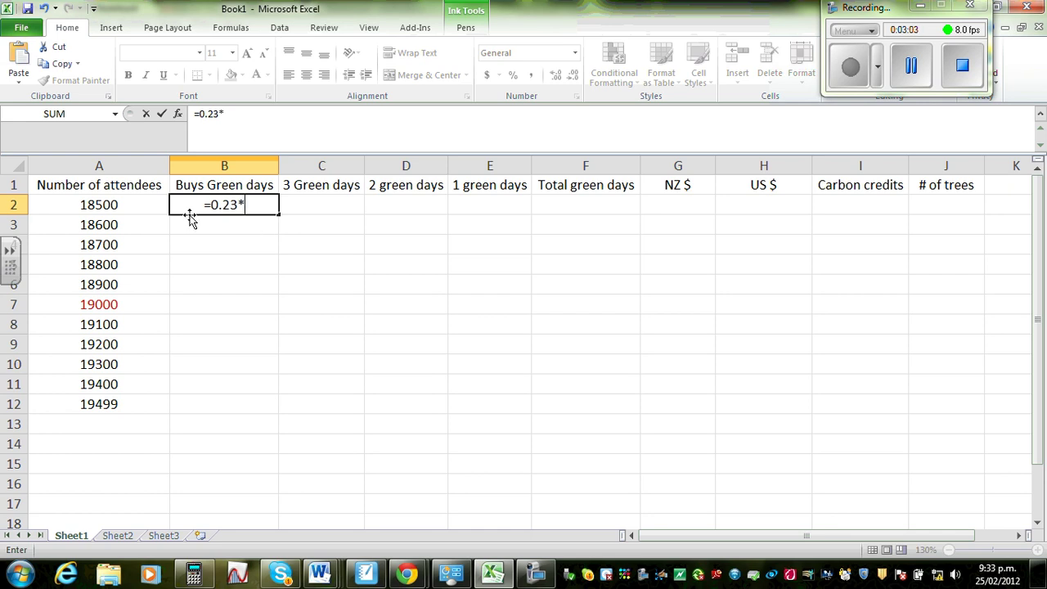
{"action": "left_click", "coordinate": [117, 211]}
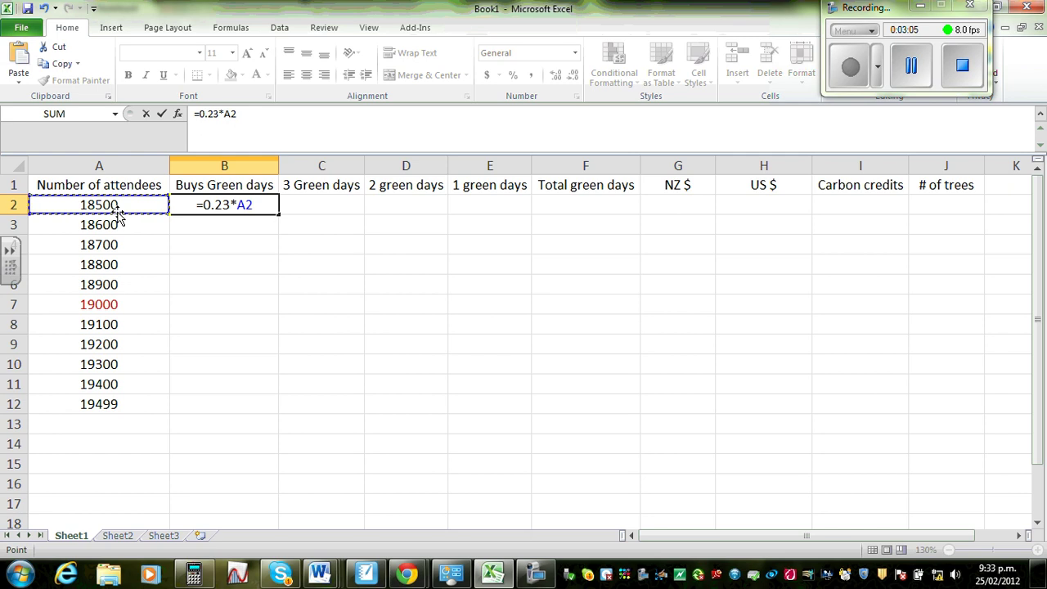
{"action": "key", "text": "Return"}
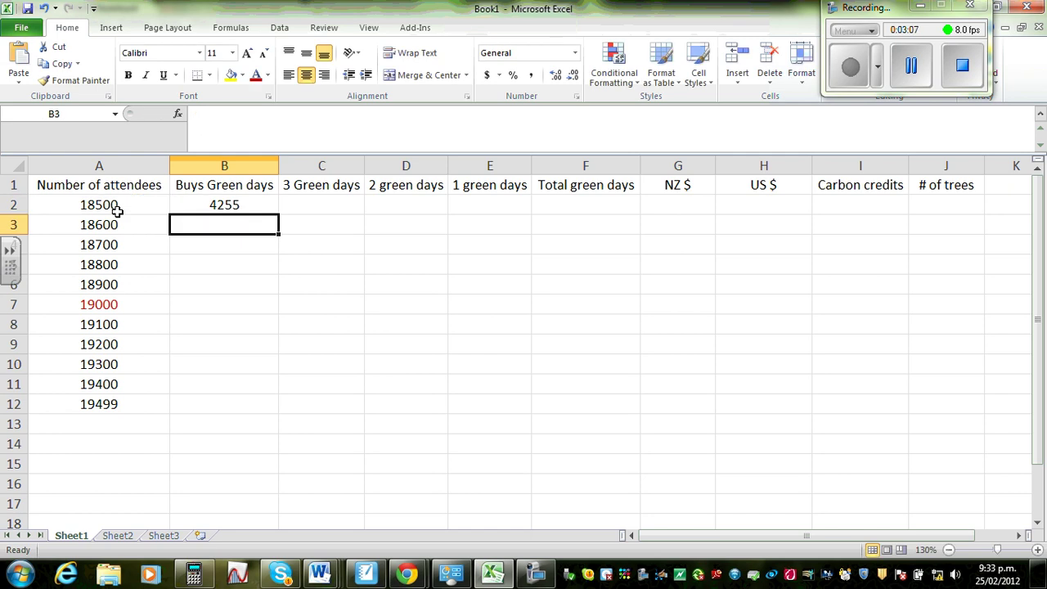
{"action": "left_click", "coordinate": [217, 205]}
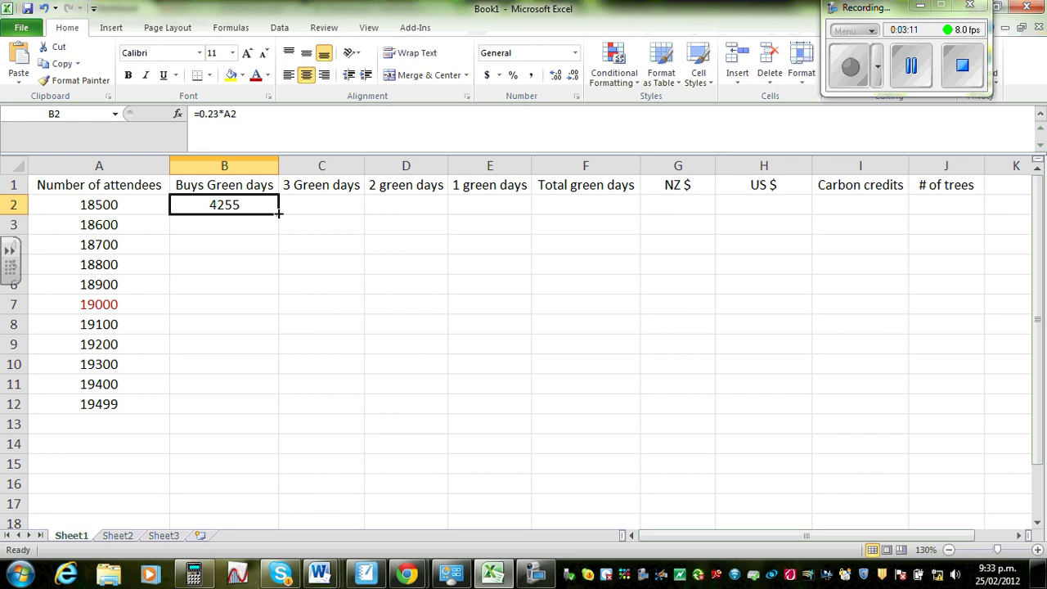
{"action": "left_click_drag", "start_coordinate": [279, 214], "coordinate": [271, 425]}
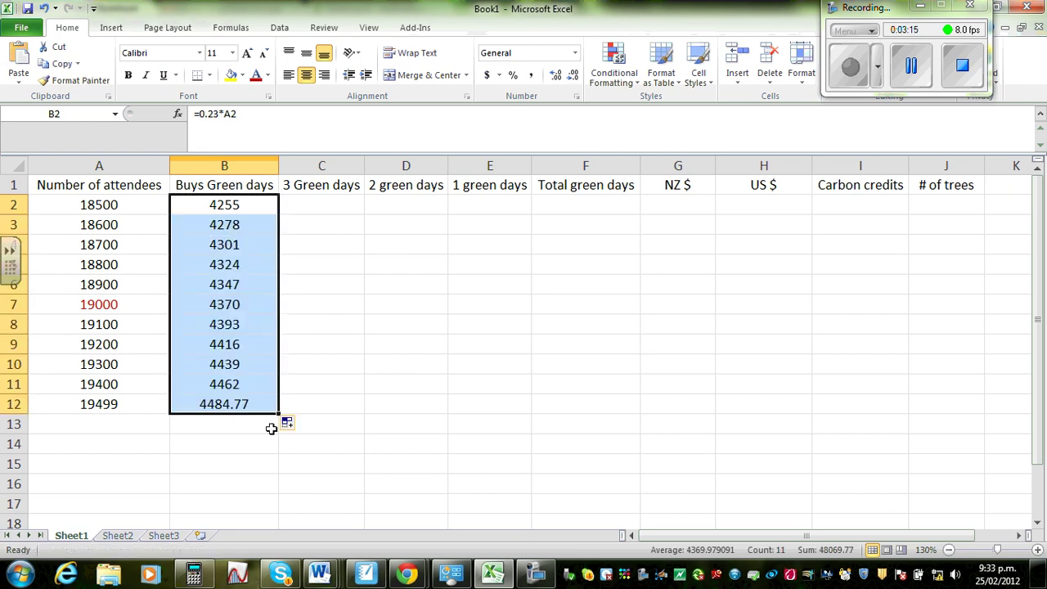
{"action": "left_click", "coordinate": [412, 425]}
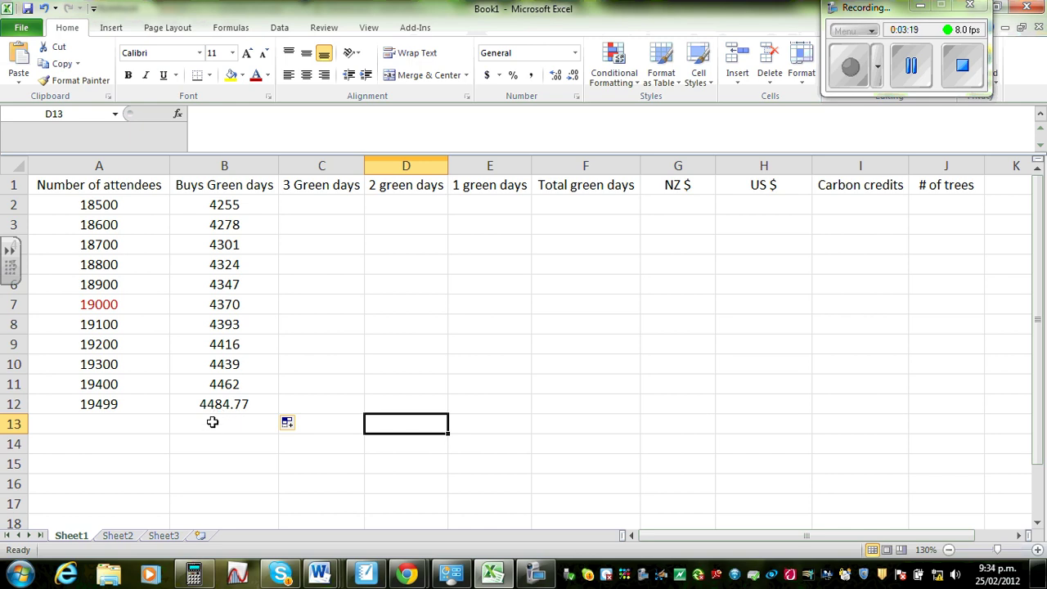
Round B12 to a whole number by removing two decimal places, then check the task sheet
{"action": "left_click", "coordinate": [232, 411]}
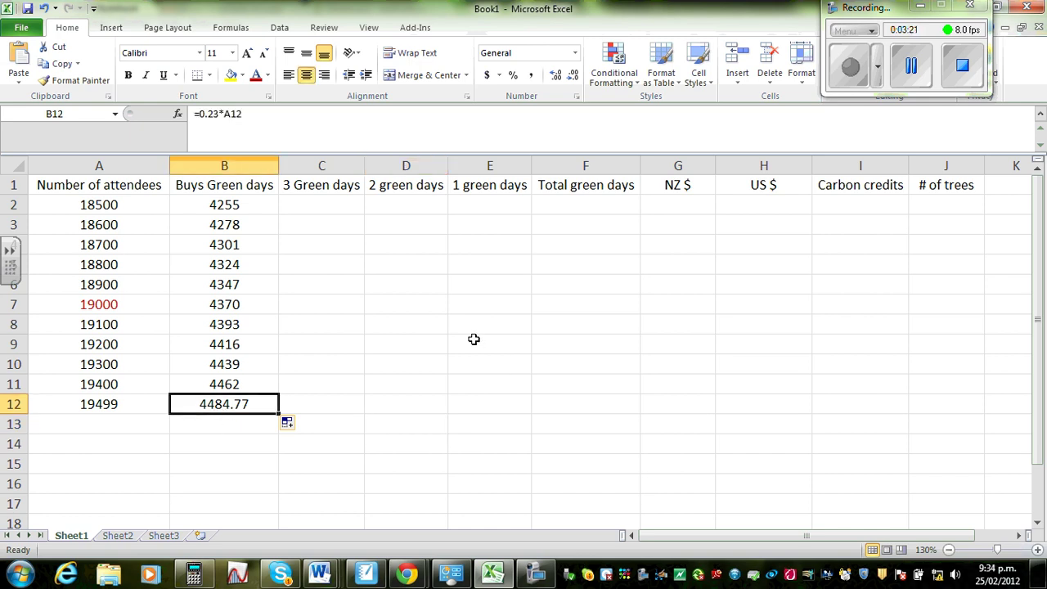
{"action": "left_click", "coordinate": [573, 76]}
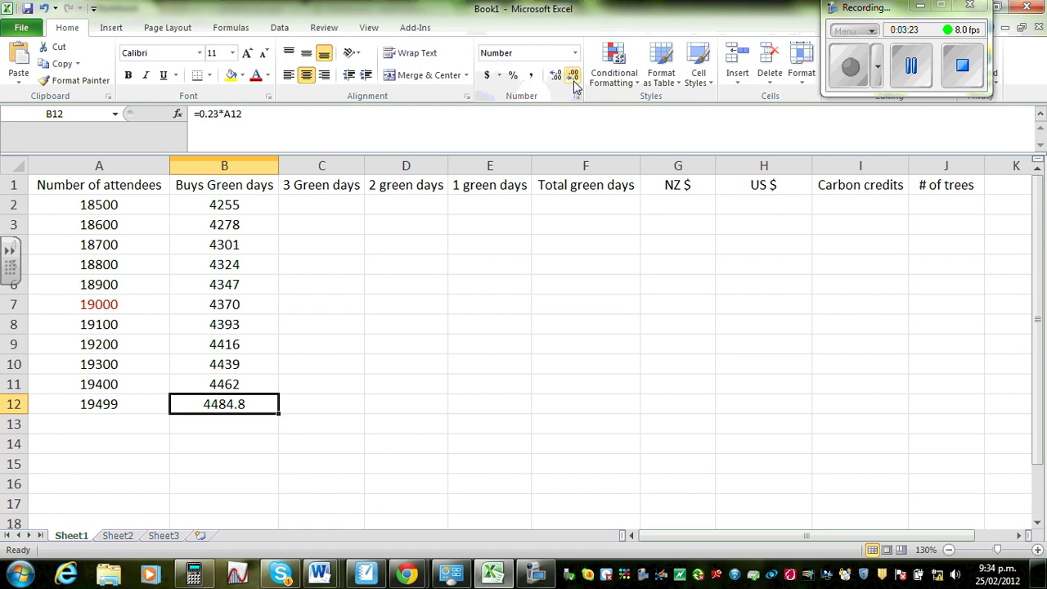
{"action": "left_click", "coordinate": [573, 76]}
{"action": "left_click", "coordinate": [240, 444]}
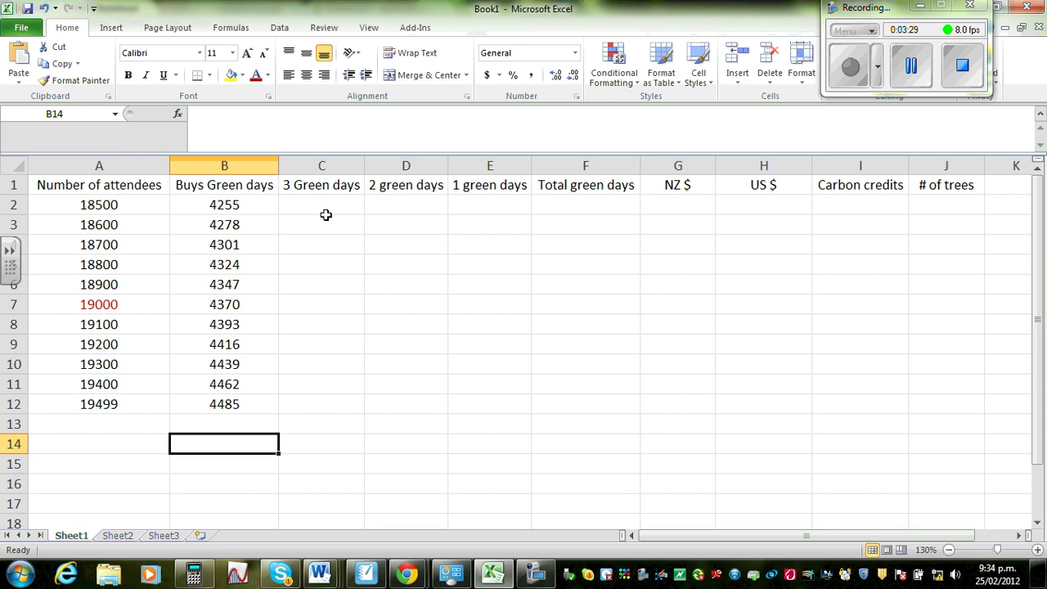
{"action": "left_click", "coordinate": [301, 206]}
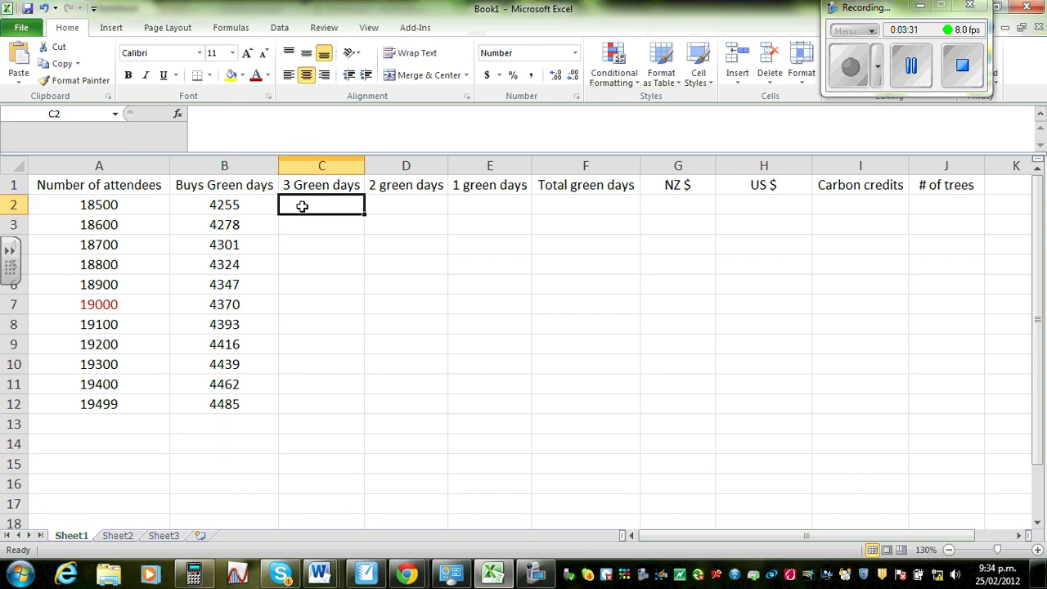
{"action": "left_click", "coordinate": [367, 572]}
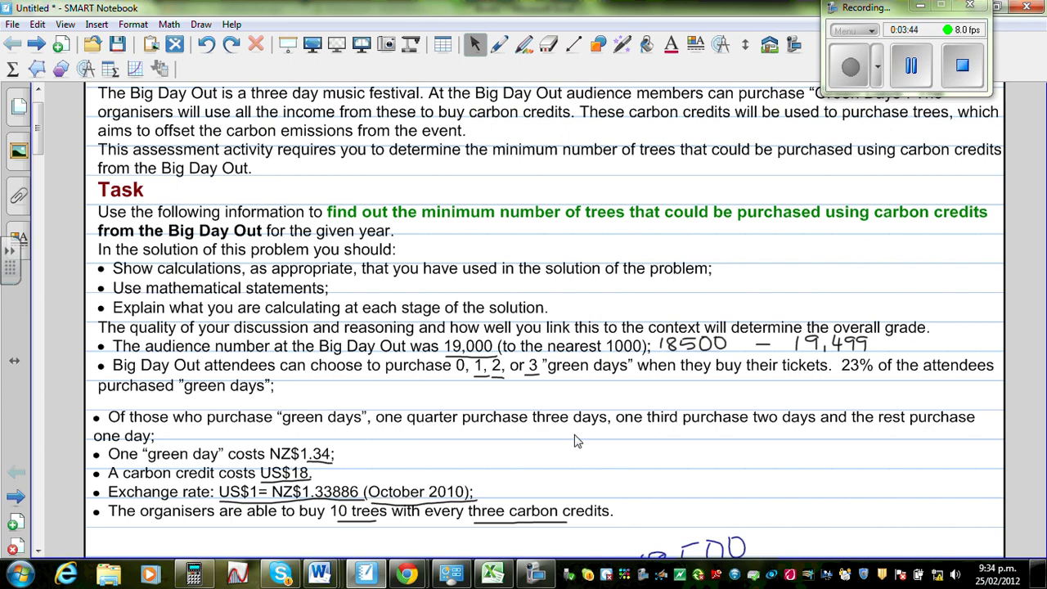
Return to the Excel attendee table after reading the green-day proportions
{"action": "left_click", "coordinate": [493, 573]}
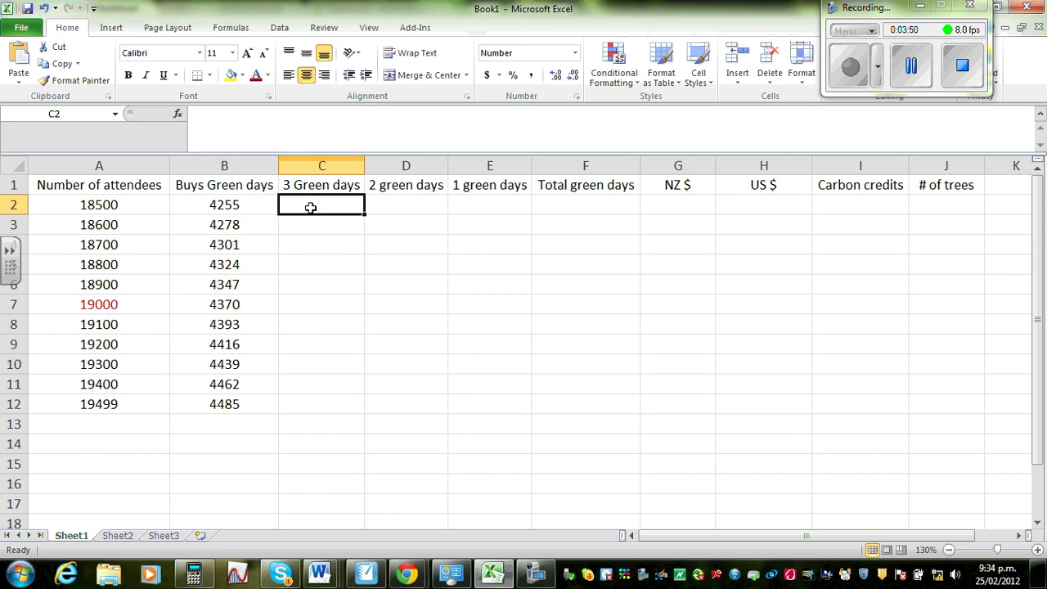
Enter =B2/4 in C2 and fill it down to C12, giving 1064–1121
{"action": "type", "text": "="}
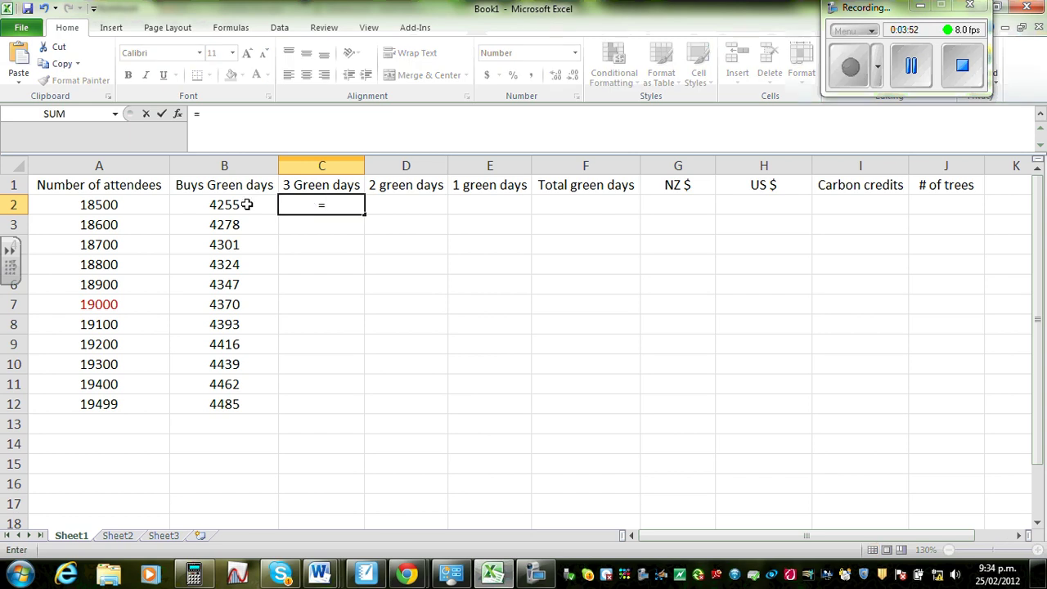
{"action": "left_click", "coordinate": [227, 205]}
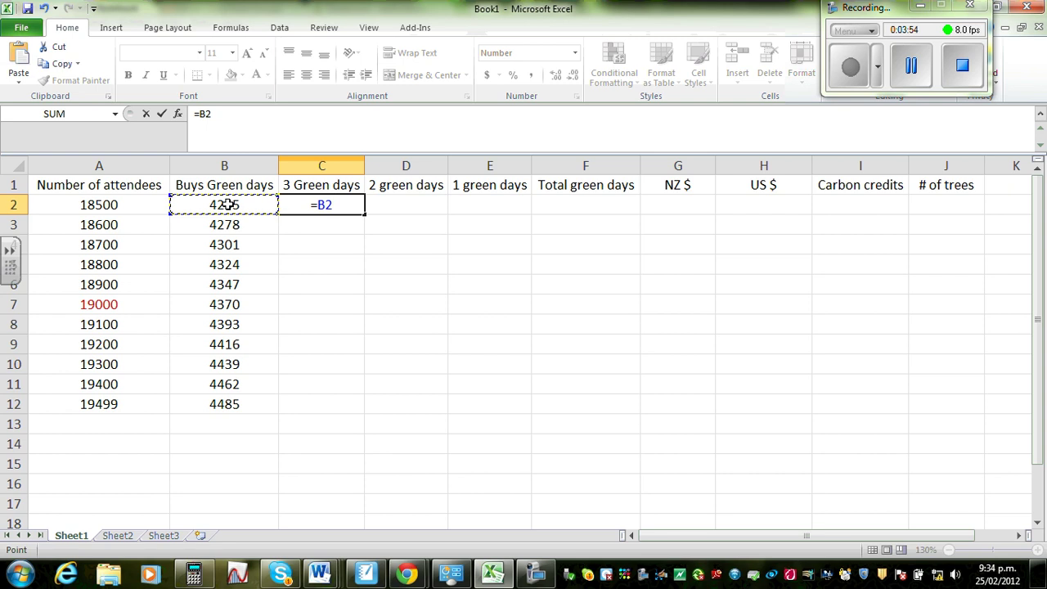
{"action": "type", "text": "/4"}
{"action": "key", "text": "Return"}
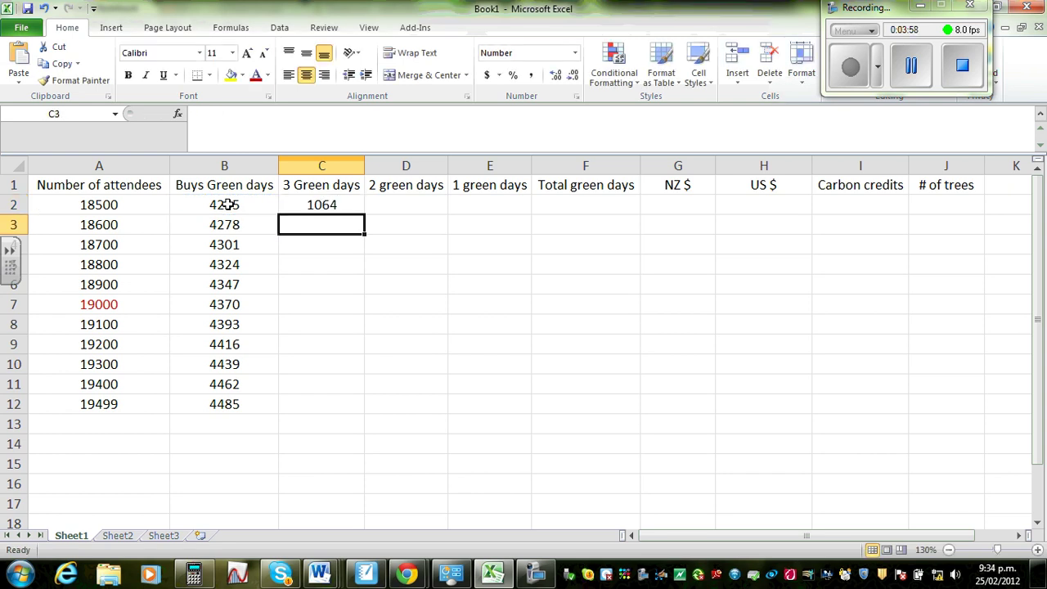
{"action": "left_click", "coordinate": [319, 205]}
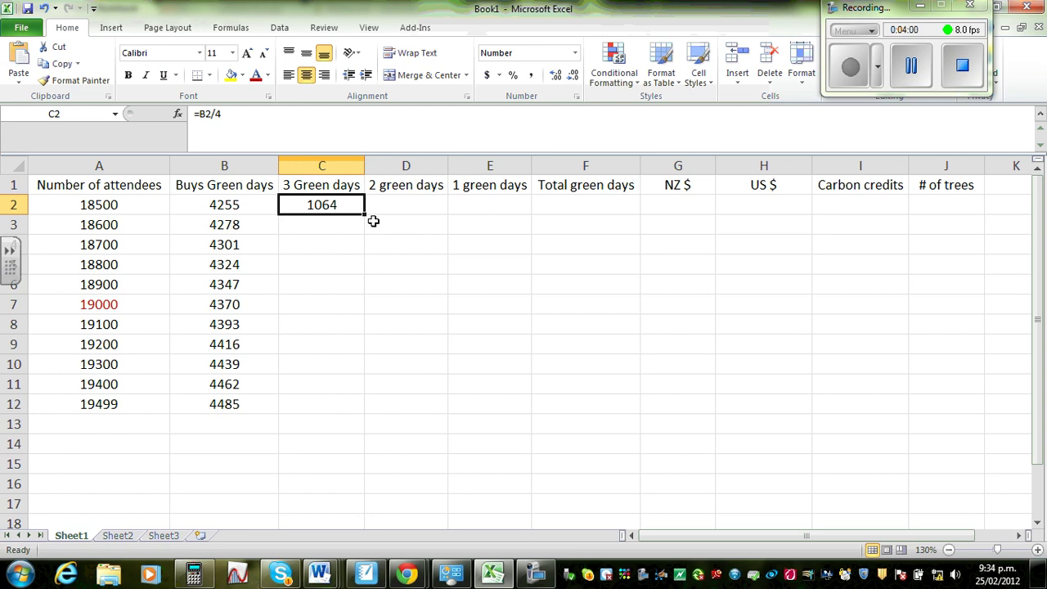
{"action": "left_click_drag", "start_coordinate": [365, 216], "coordinate": [351, 415]}
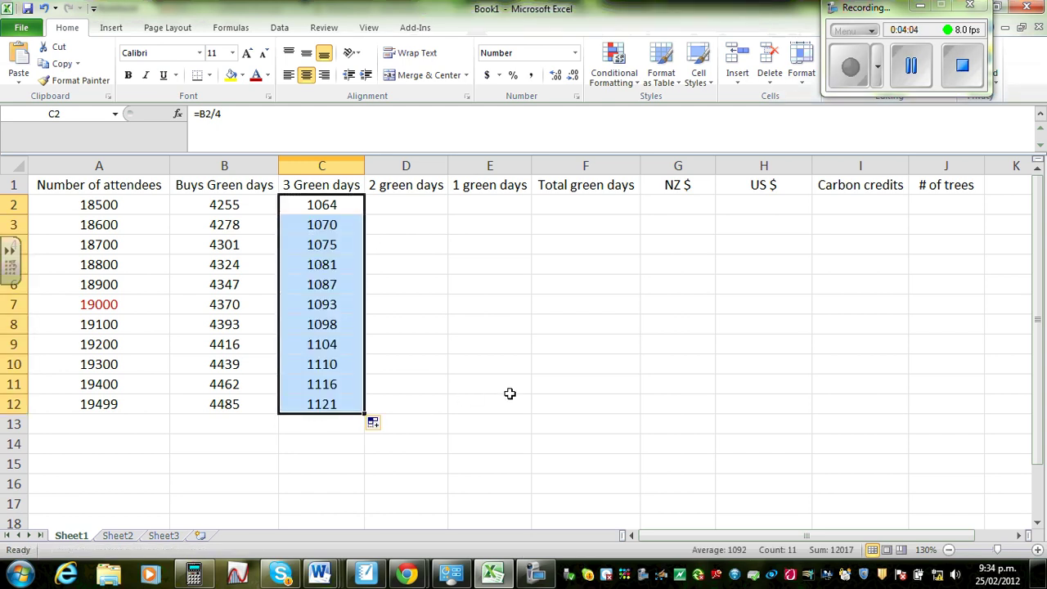
{"action": "left_click", "coordinate": [509, 392]}
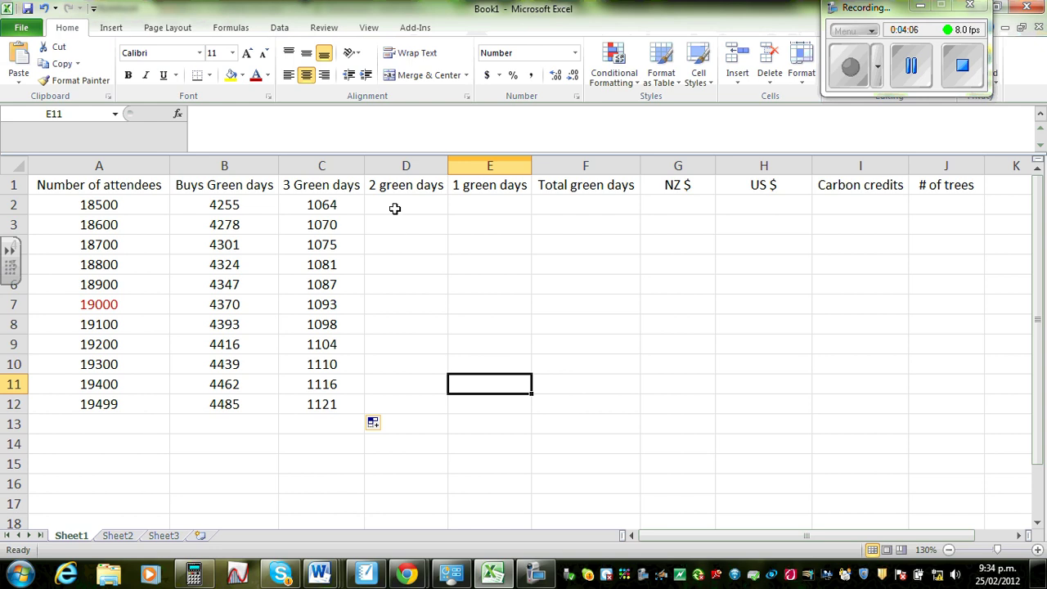
{"action": "left_click", "coordinate": [367, 575]}
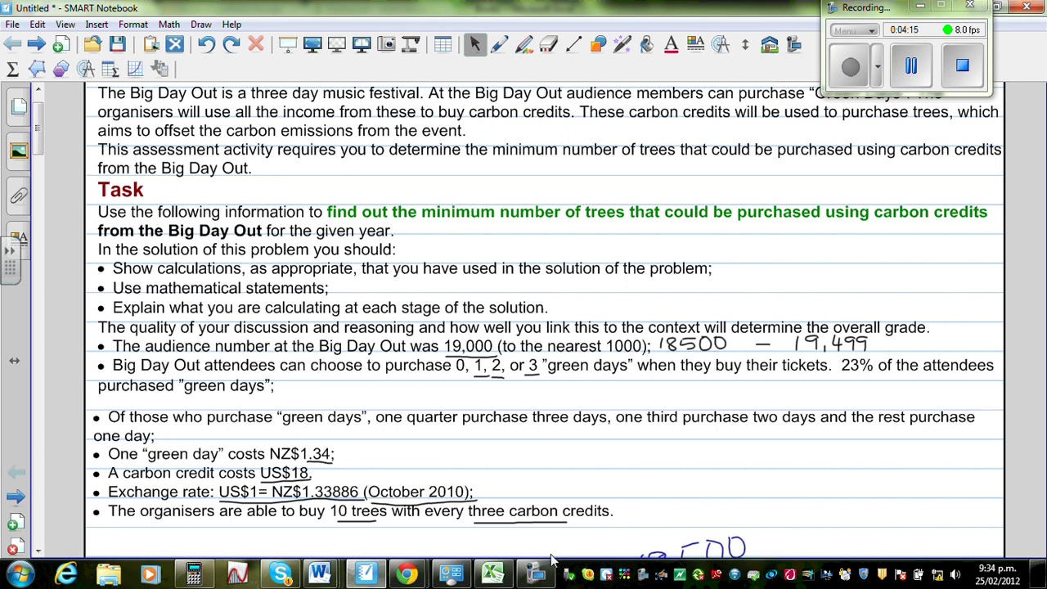
Go back to the Excel table after rereading the green-day breakdown
{"action": "left_click", "coordinate": [494, 575]}
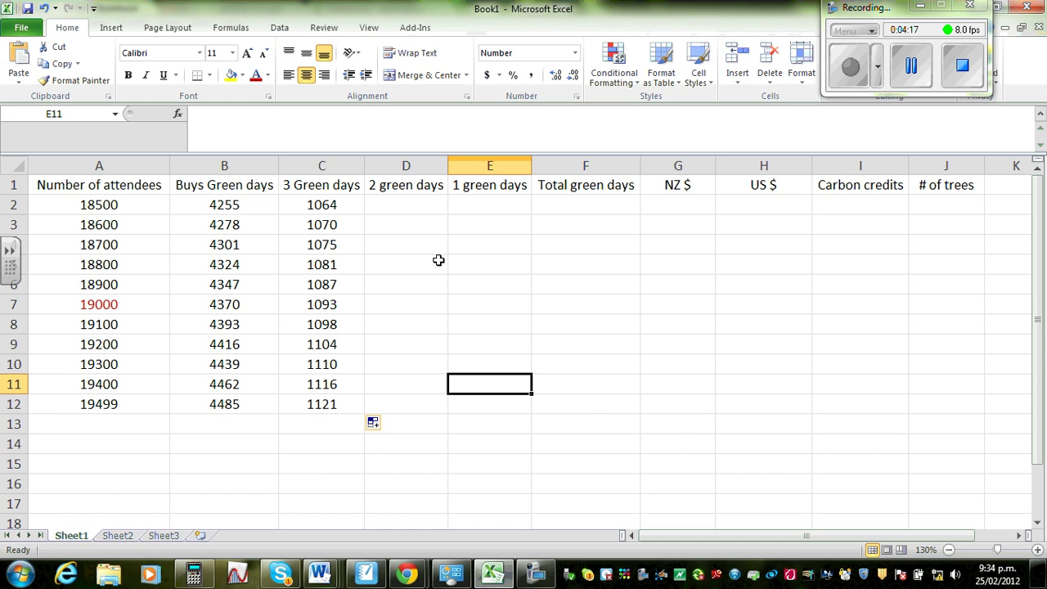
Enter =B2/3 in D2 and fill it down to D12 for 2 green days
{"action": "left_click", "coordinate": [401, 205]}
{"action": "type", "text": "="}
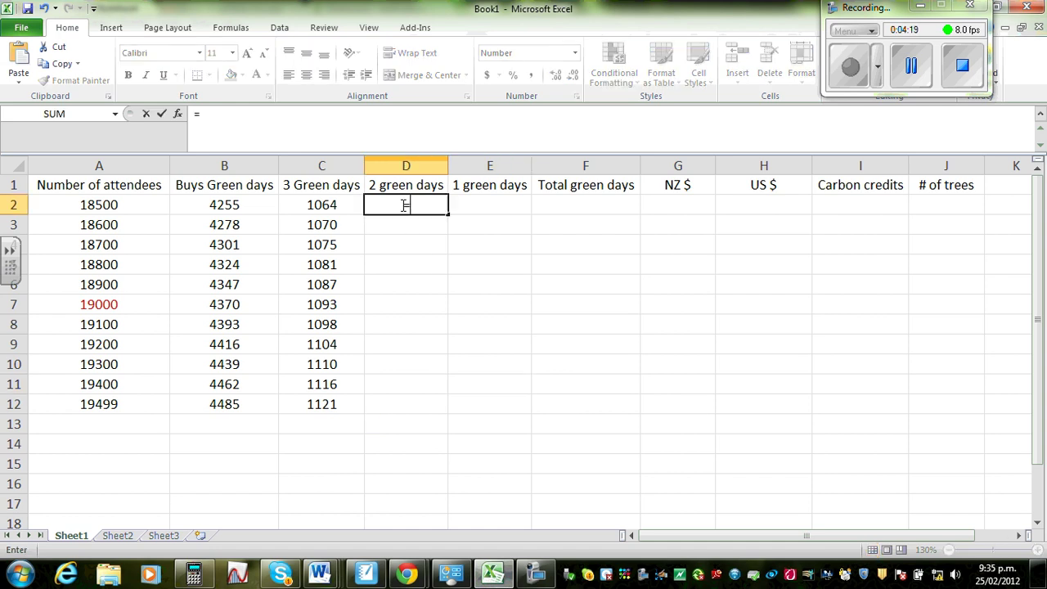
{"action": "left_click", "coordinate": [231, 206]}
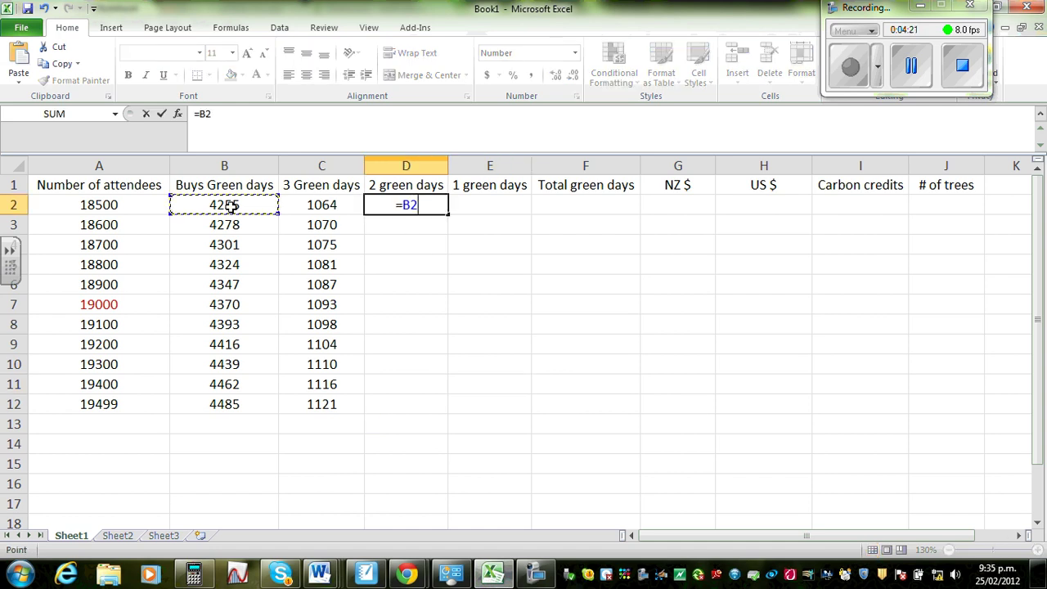
{"action": "type", "text": "/3"}
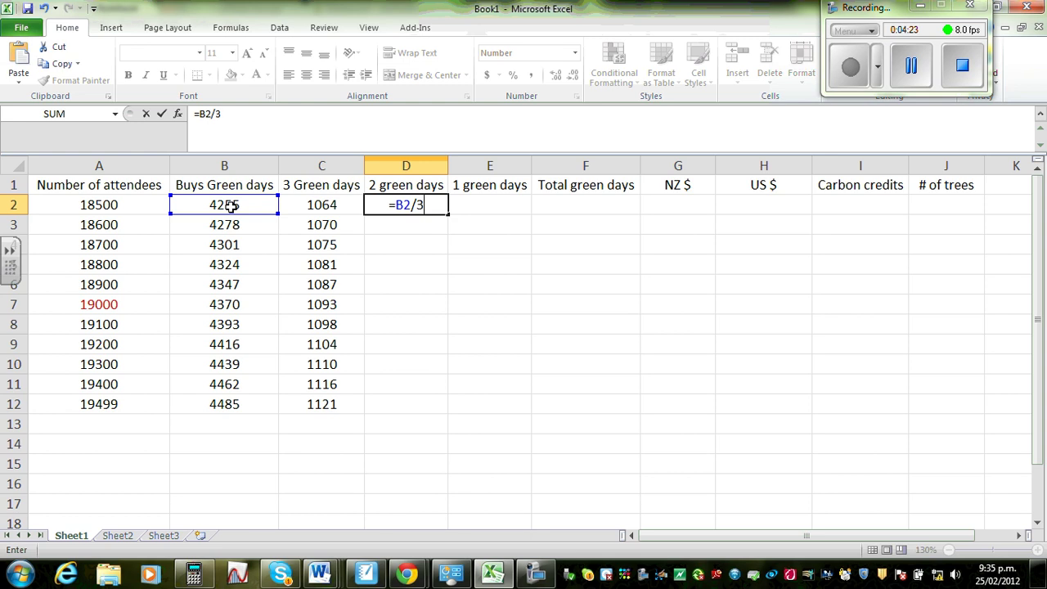
{"action": "key", "text": "Return"}
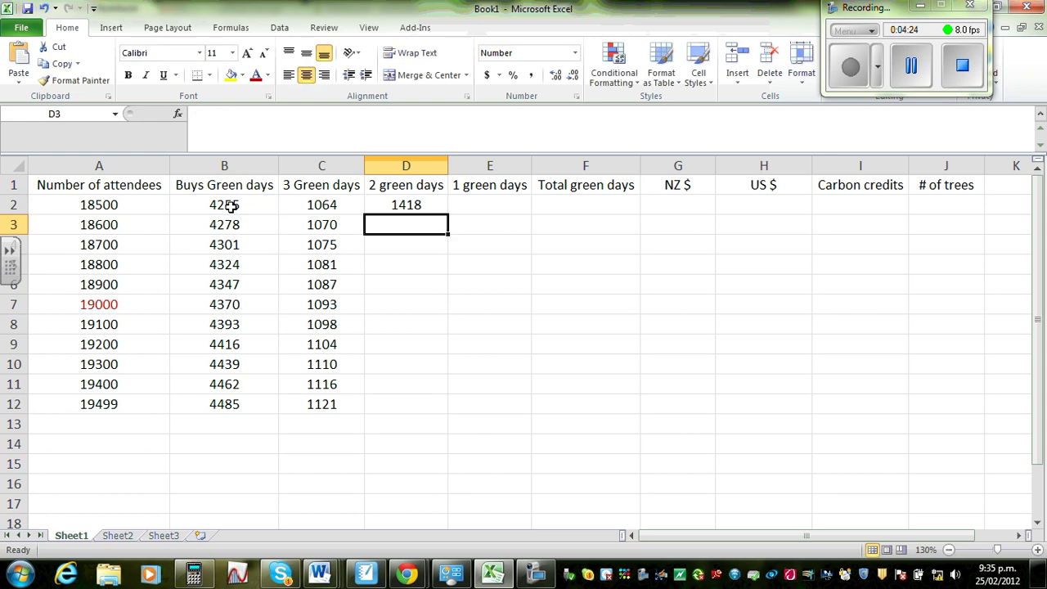
{"action": "left_click", "coordinate": [409, 205]}
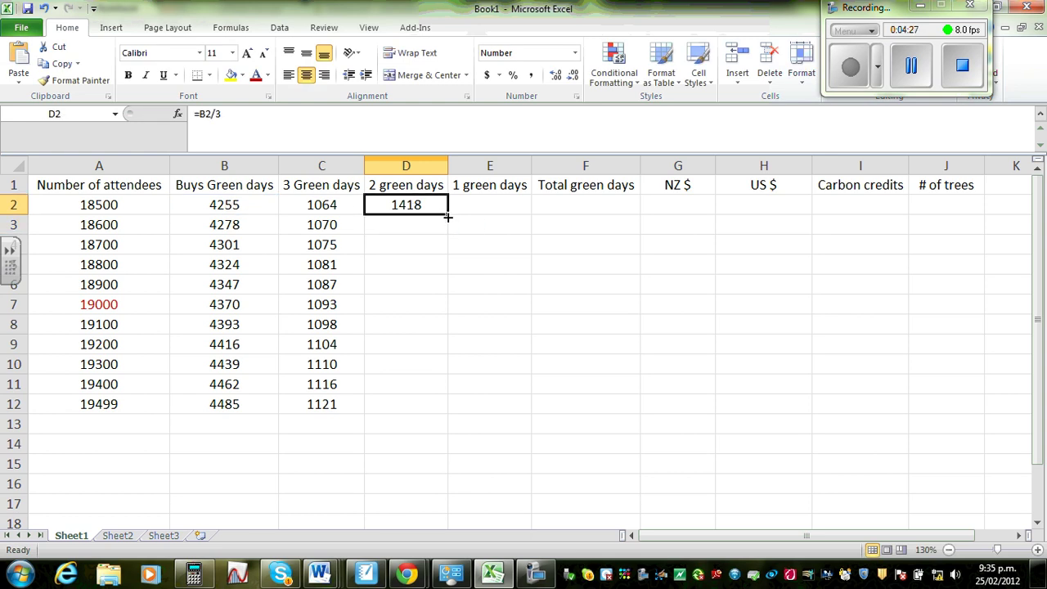
{"action": "left_click_drag", "start_coordinate": [448, 215], "coordinate": [436, 415]}
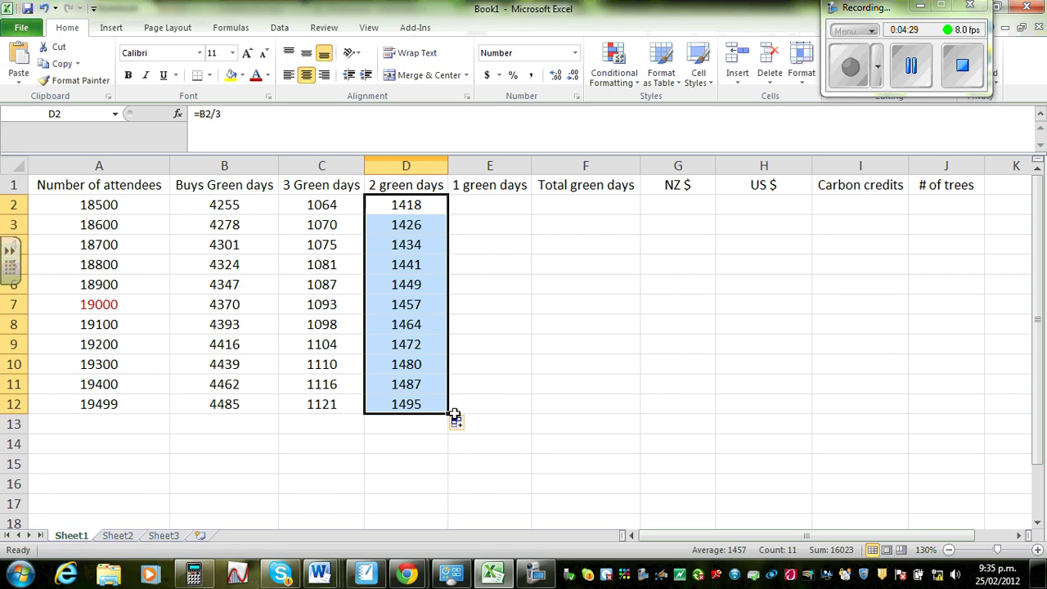
Enter =B2-C2-D2 in E2 and fill it down to E12 for 1 green day
{"action": "left_click", "coordinate": [474, 212]}
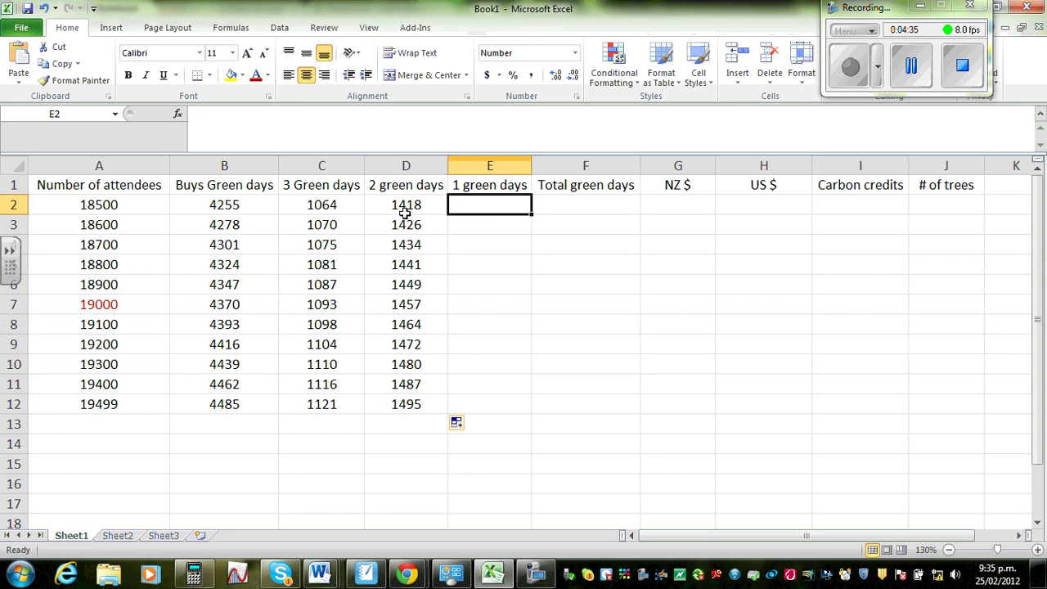
{"action": "type", "text": "="}
{"action": "left_click", "coordinate": [230, 206]}
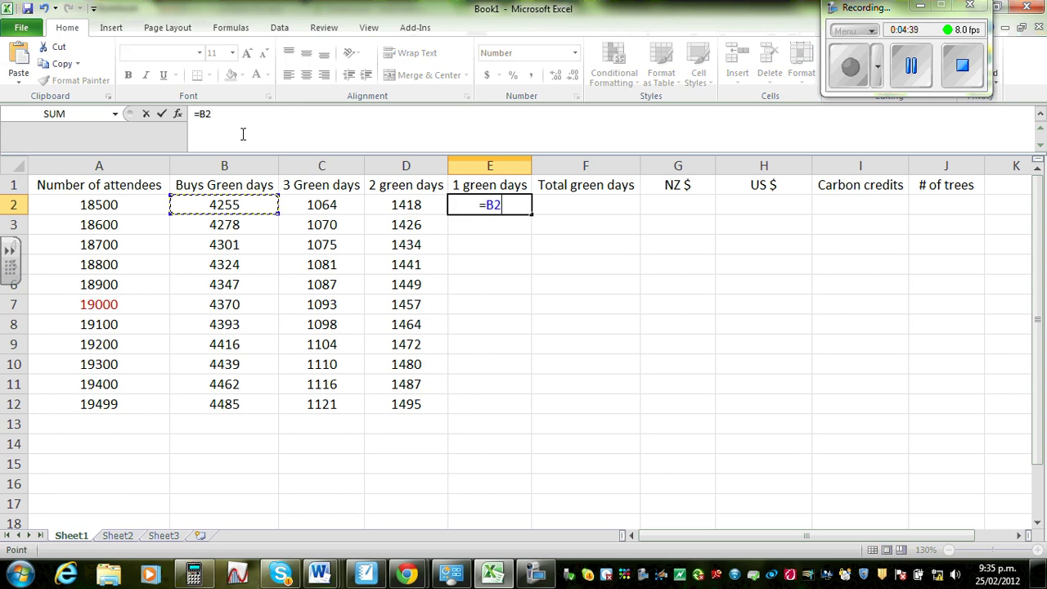
{"action": "left_click", "coordinate": [221, 116]}
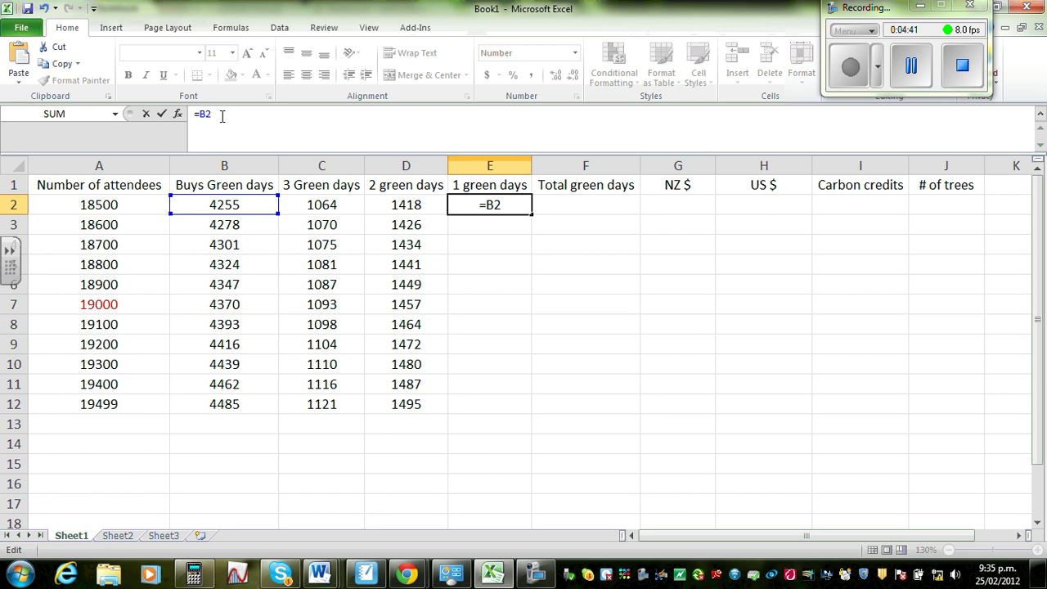
{"action": "type", "text": "-"}
{"action": "left_click", "coordinate": [319, 205]}
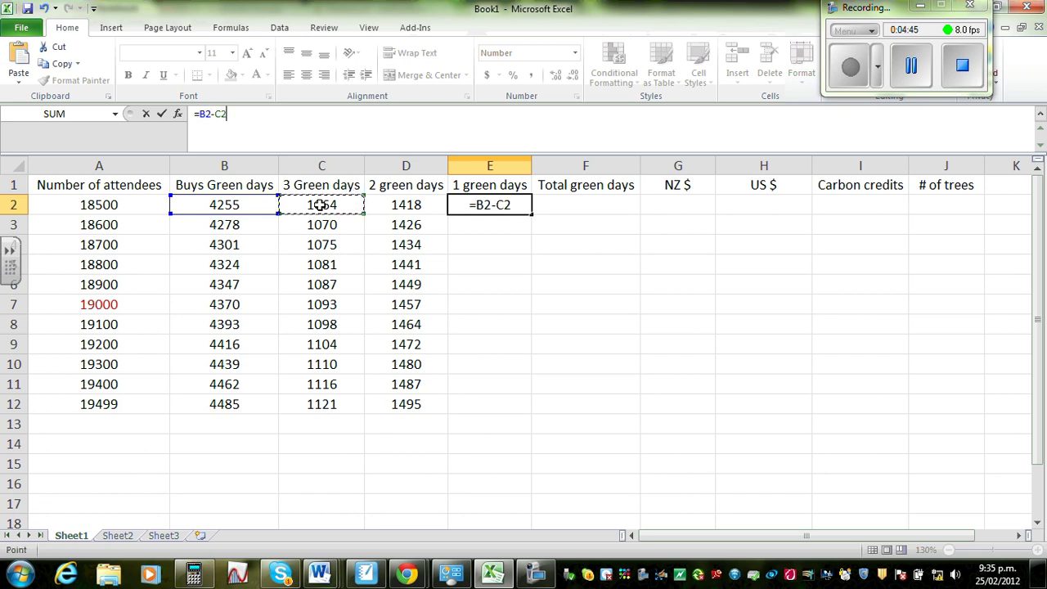
{"action": "type", "text": "-"}
{"action": "left_click", "coordinate": [411, 202]}
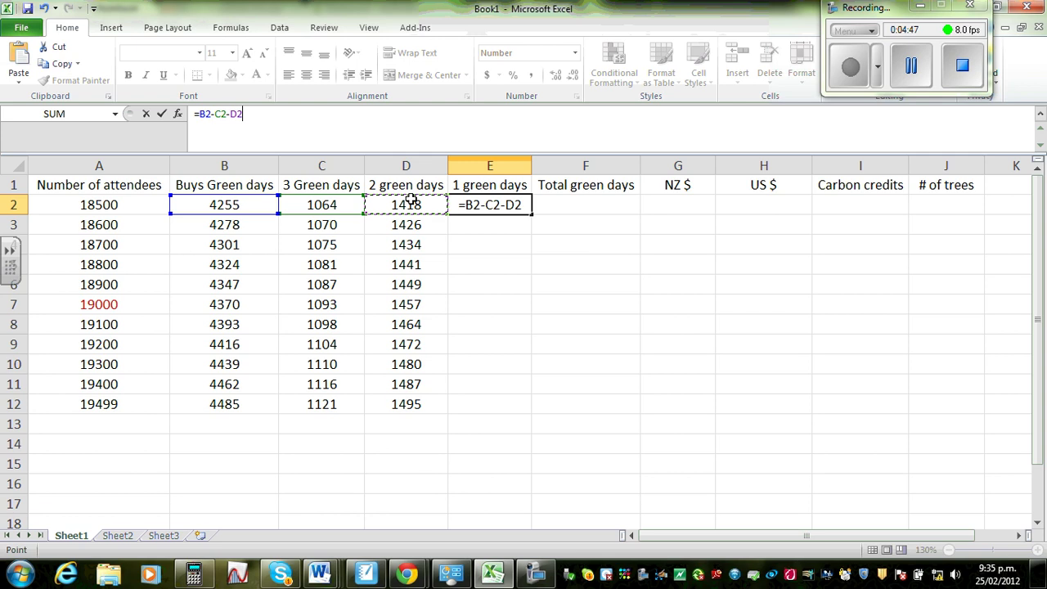
{"action": "key", "text": "Return"}
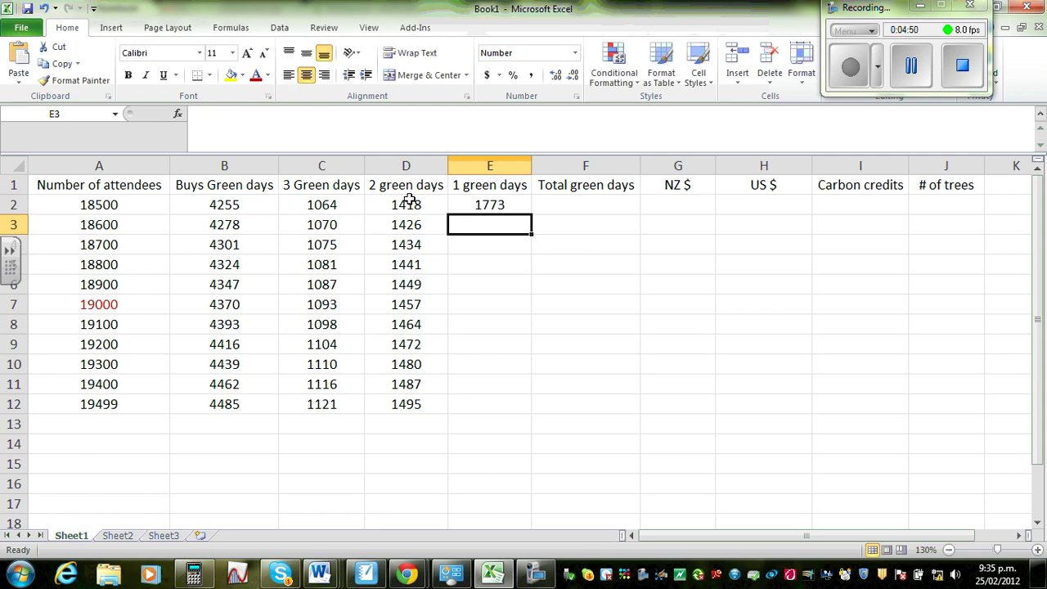
{"action": "left_click", "coordinate": [461, 205]}
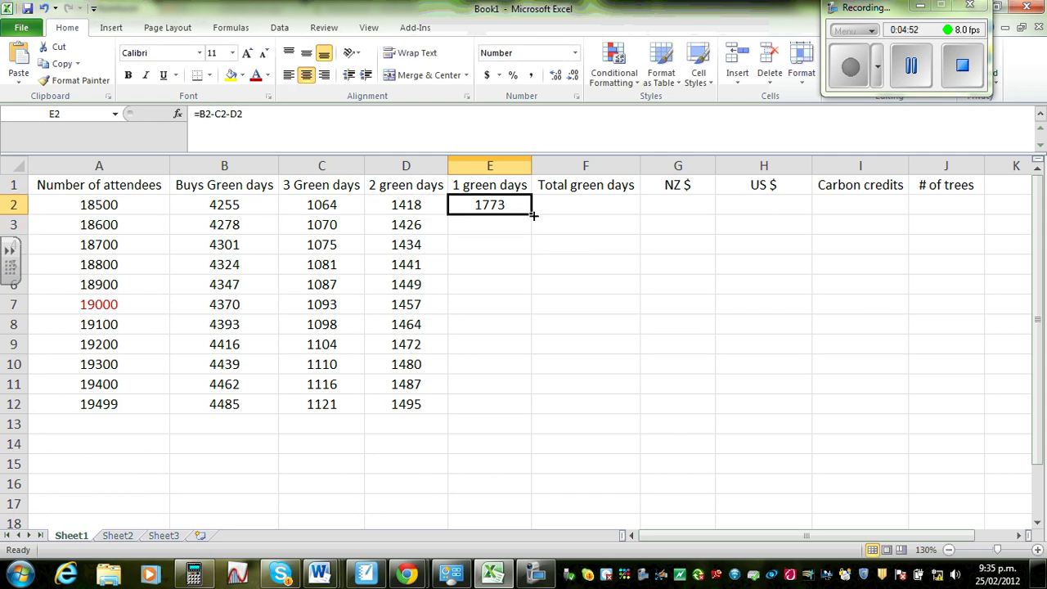
{"action": "left_click_drag", "start_coordinate": [532, 214], "coordinate": [513, 406]}
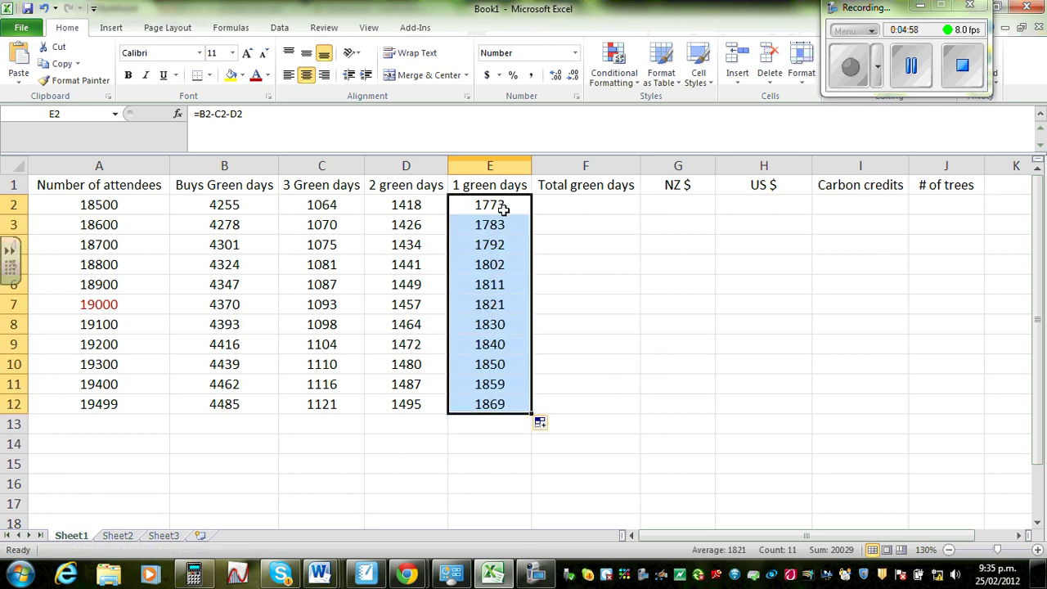
{"action": "left_click", "coordinate": [584, 204]}
Enter =C2+D2+E2 in F2, fill it down to F12, and select the 19000 row
{"action": "type", "text": "="}
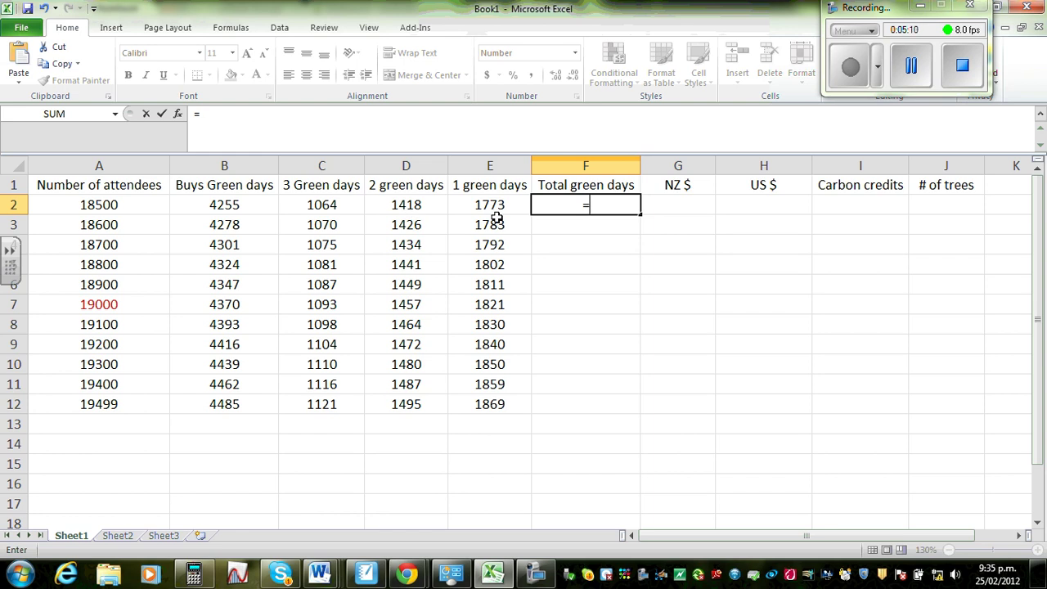
{"action": "type", "text": "c2"}
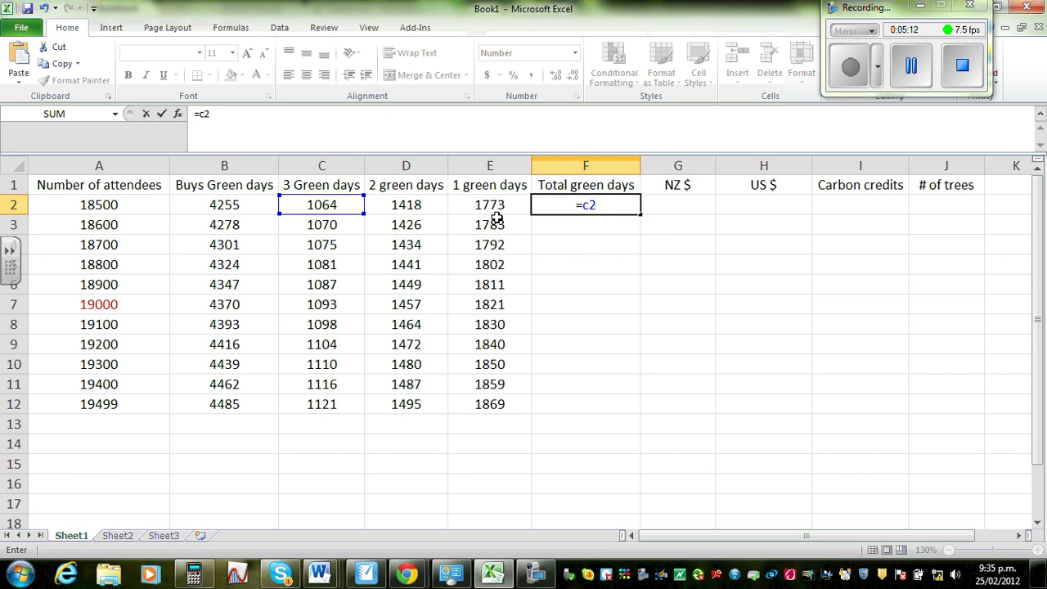
{"action": "type", "text": "+d2"}
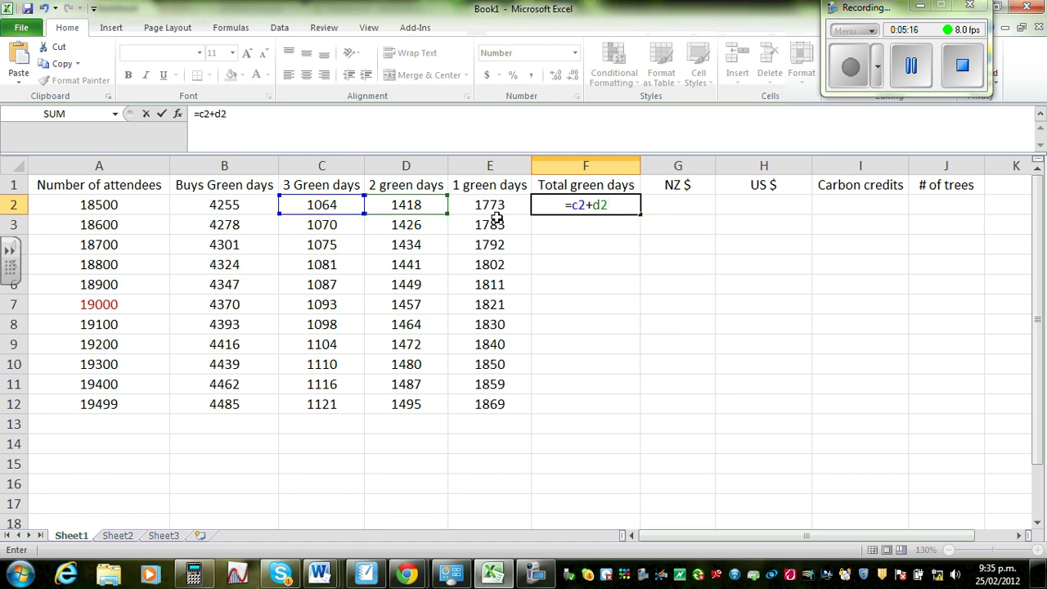
{"action": "type", "text": "+e2"}
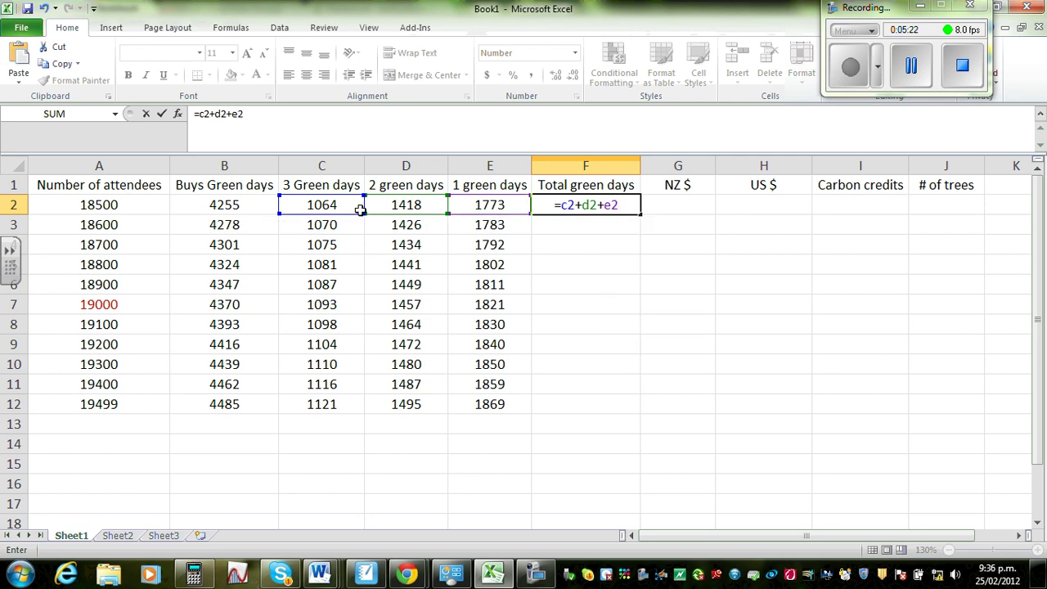
{"action": "key", "text": "Return"}
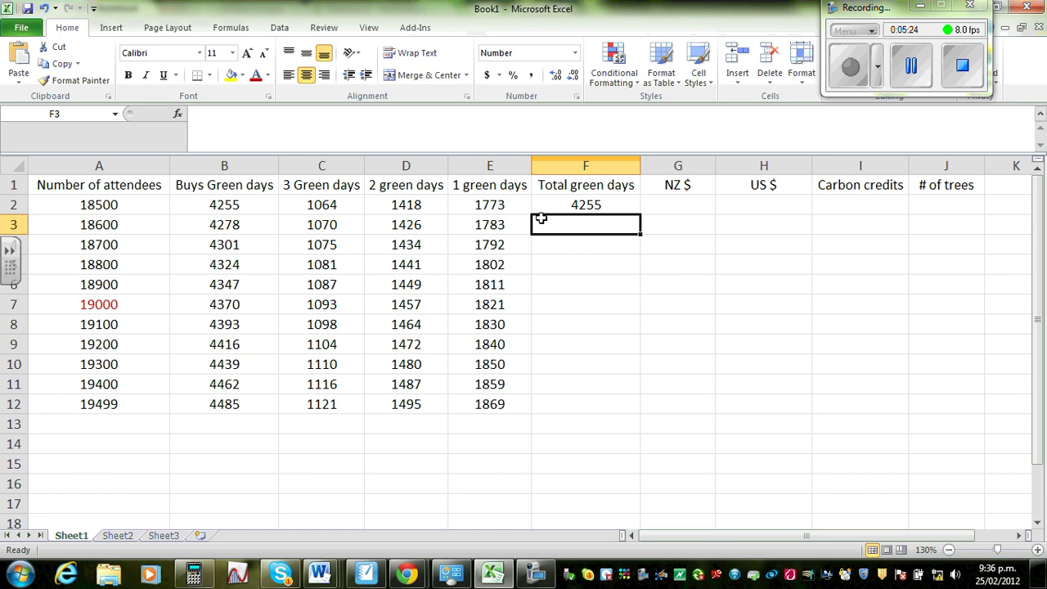
{"action": "left_click", "coordinate": [558, 206]}
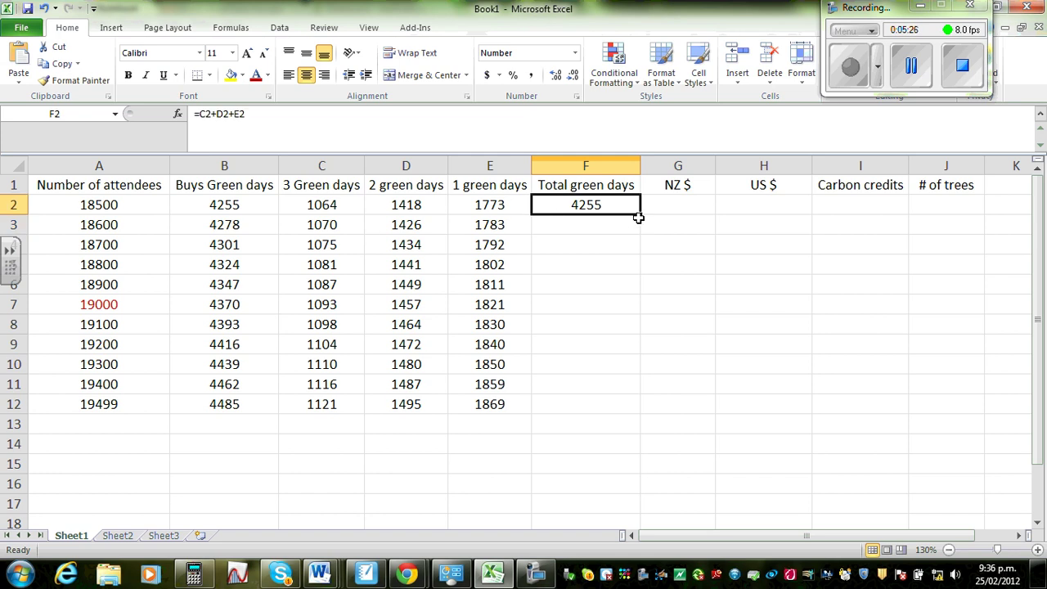
{"action": "left_click_drag", "start_coordinate": [642, 216], "coordinate": [612, 407]}
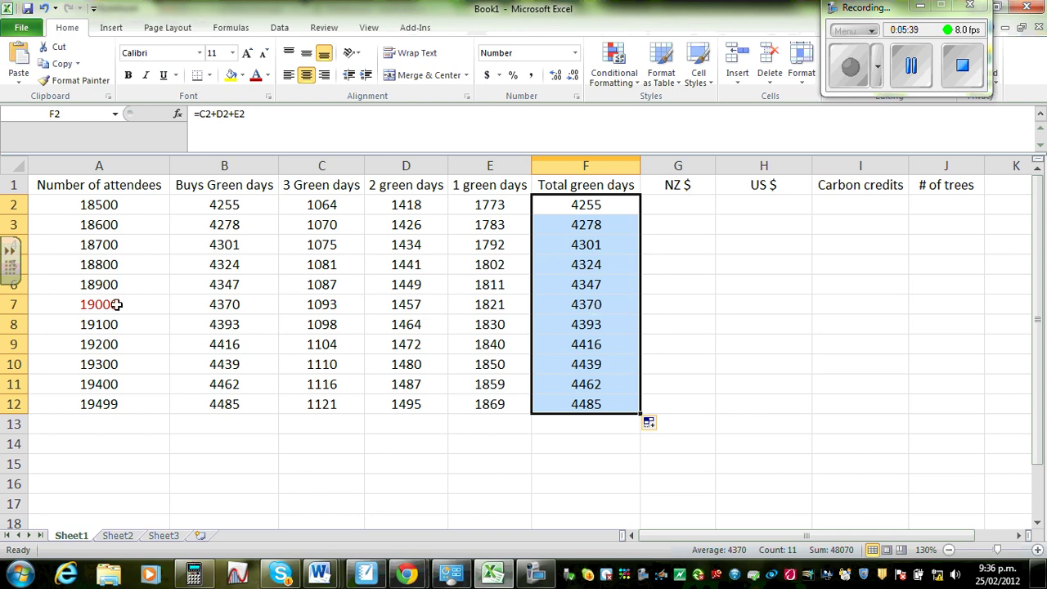
{"action": "left_click_drag", "start_coordinate": [85, 304], "coordinate": [937, 306]}
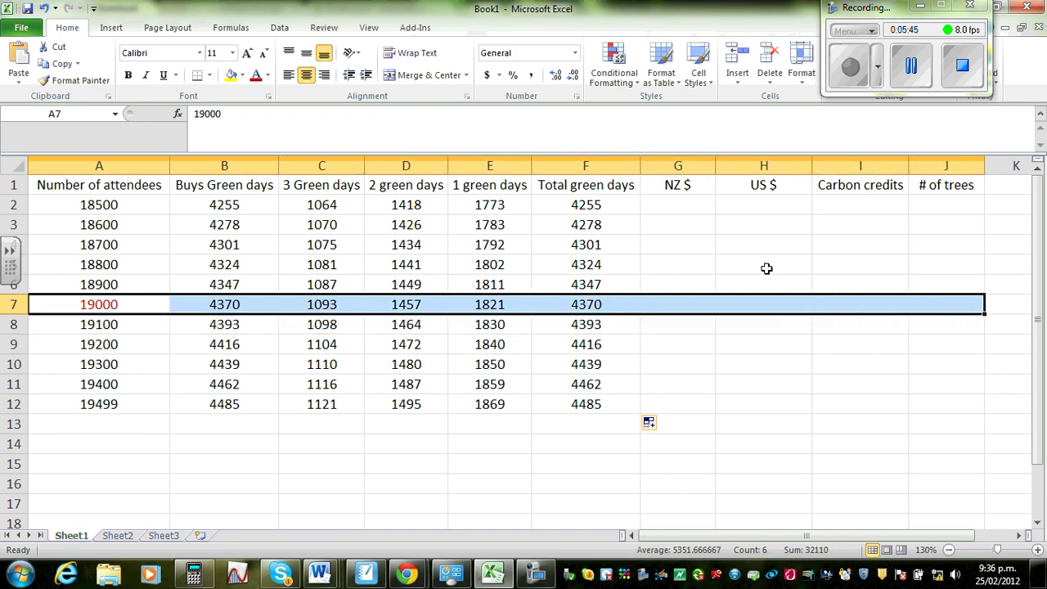
Format the 19000 attendees row in bold light-blue text
{"action": "left_click", "coordinate": [267, 76]}
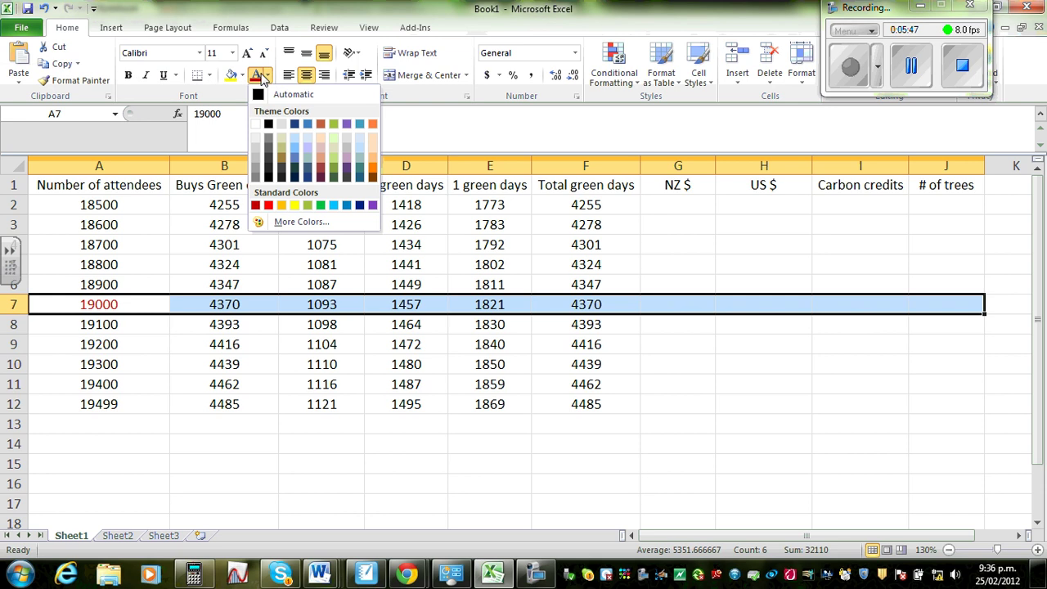
{"action": "left_click", "coordinate": [334, 206]}
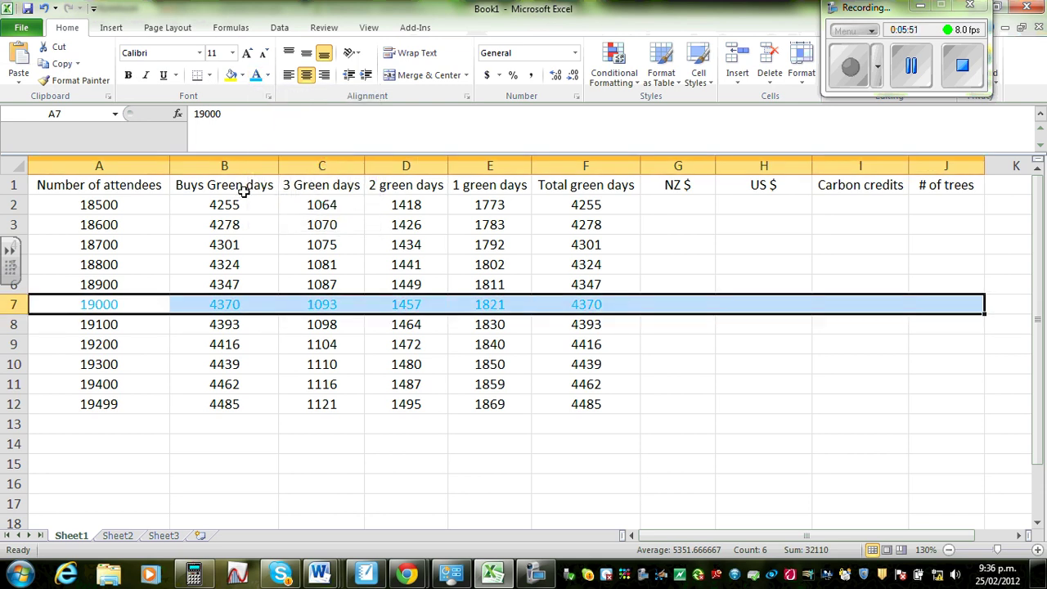
{"action": "left_click", "coordinate": [128, 76]}
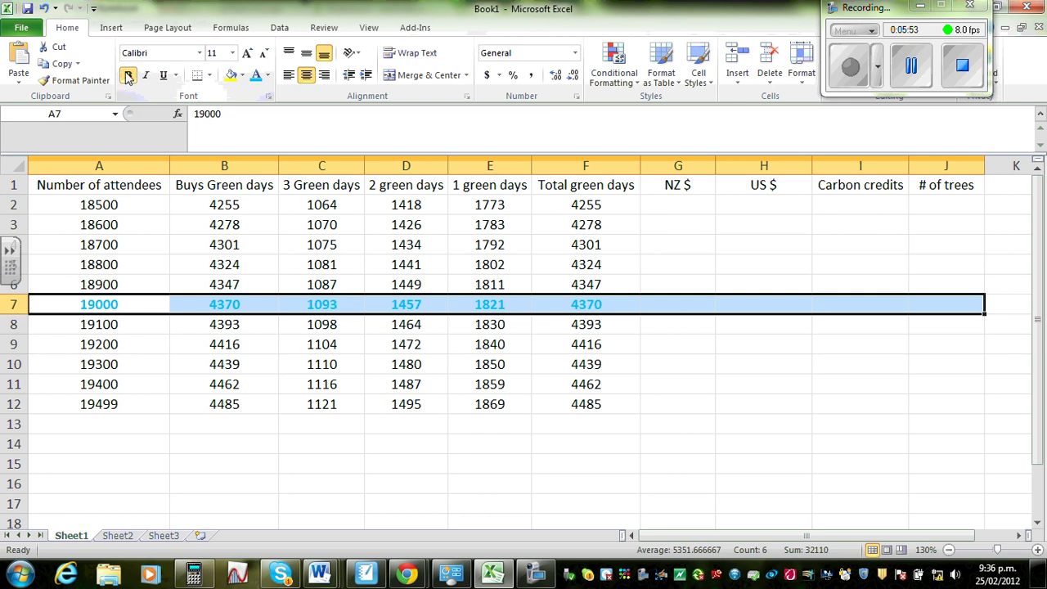
{"action": "left_click", "coordinate": [166, 535]}
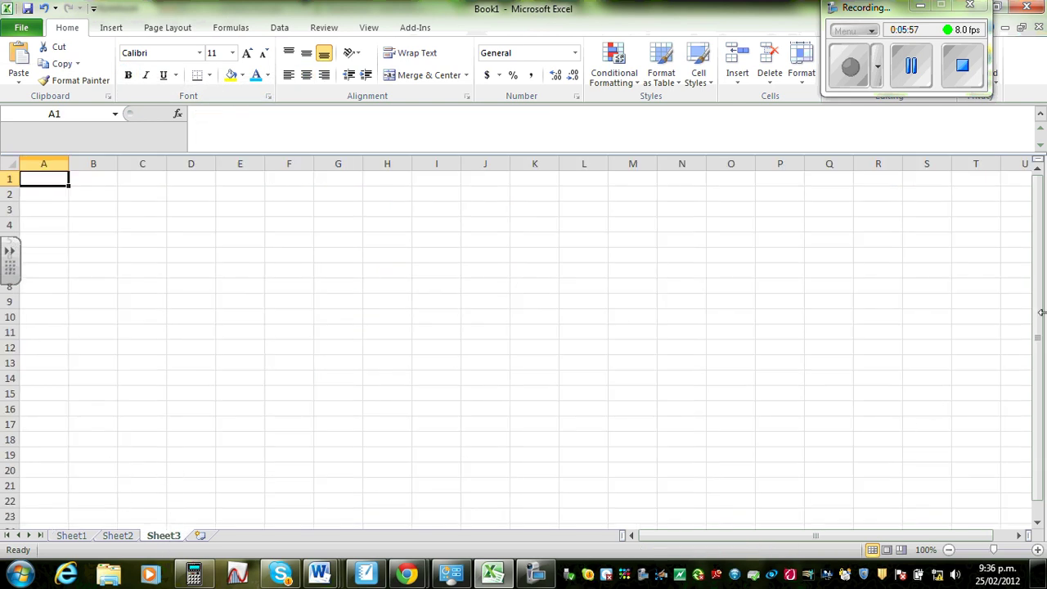
{"action": "left_click", "coordinate": [72, 536]}
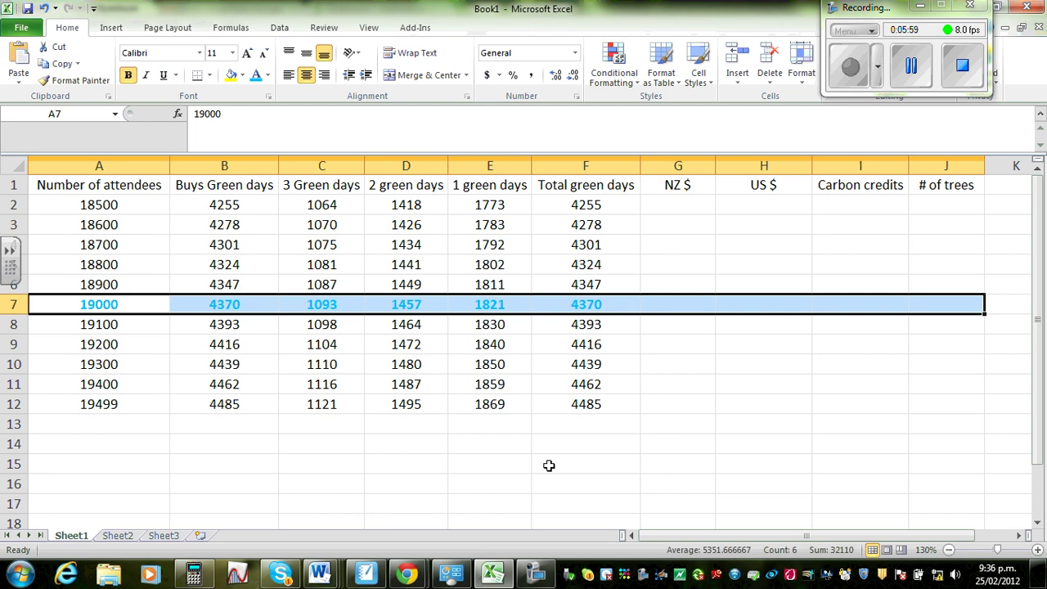
{"action": "left_click", "coordinate": [627, 443]}
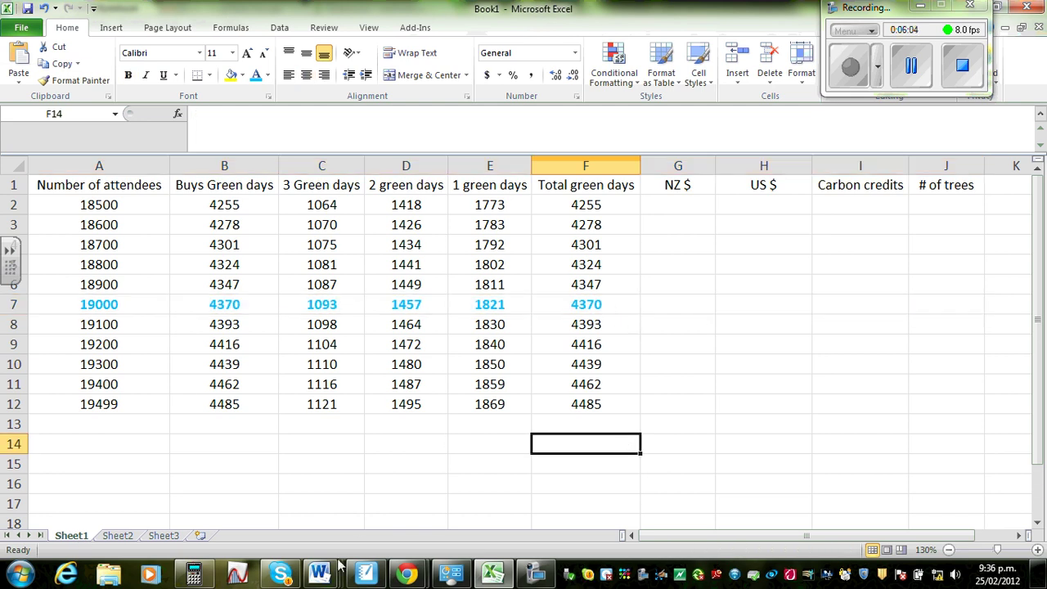
{"action": "left_click", "coordinate": [366, 573]}
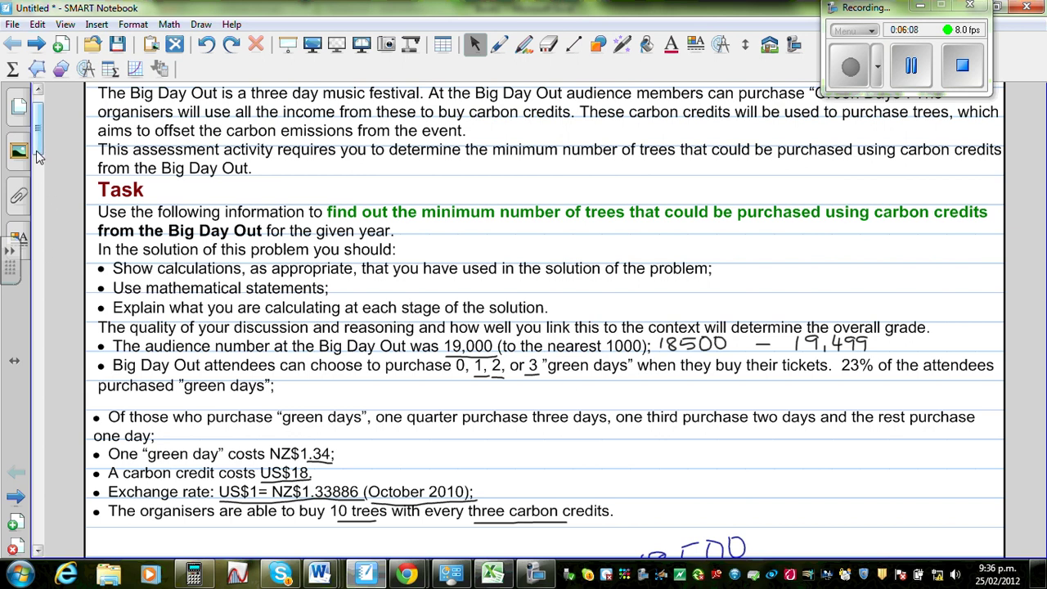
{"action": "left_click_drag", "start_coordinate": [37, 157], "coordinate": [37, 212]}
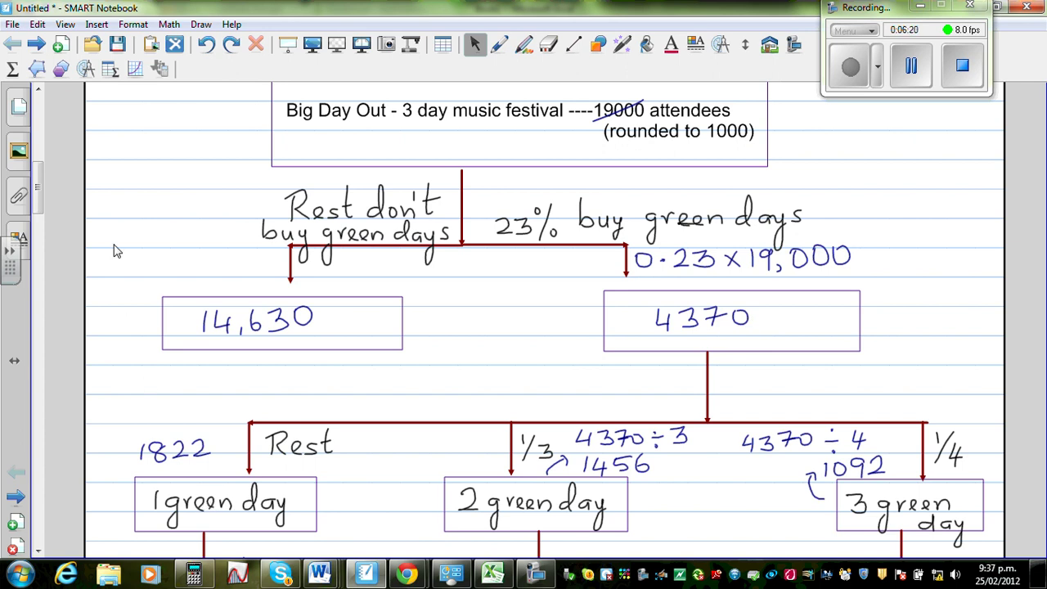
{"action": "left_click_drag", "start_coordinate": [39, 187], "coordinate": [38, 209]}
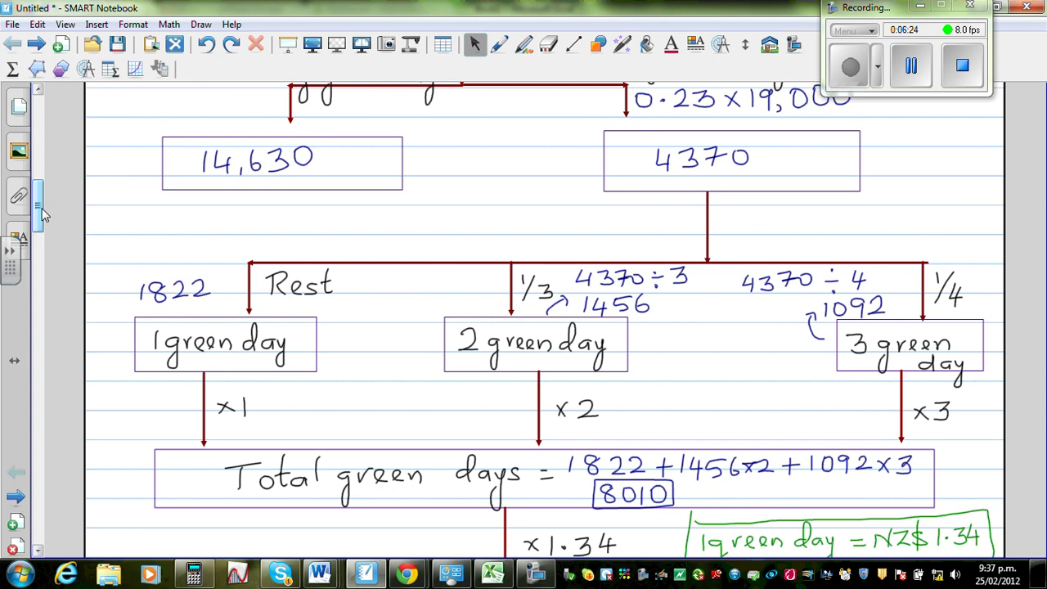
{"action": "left_click", "coordinate": [492, 574]}
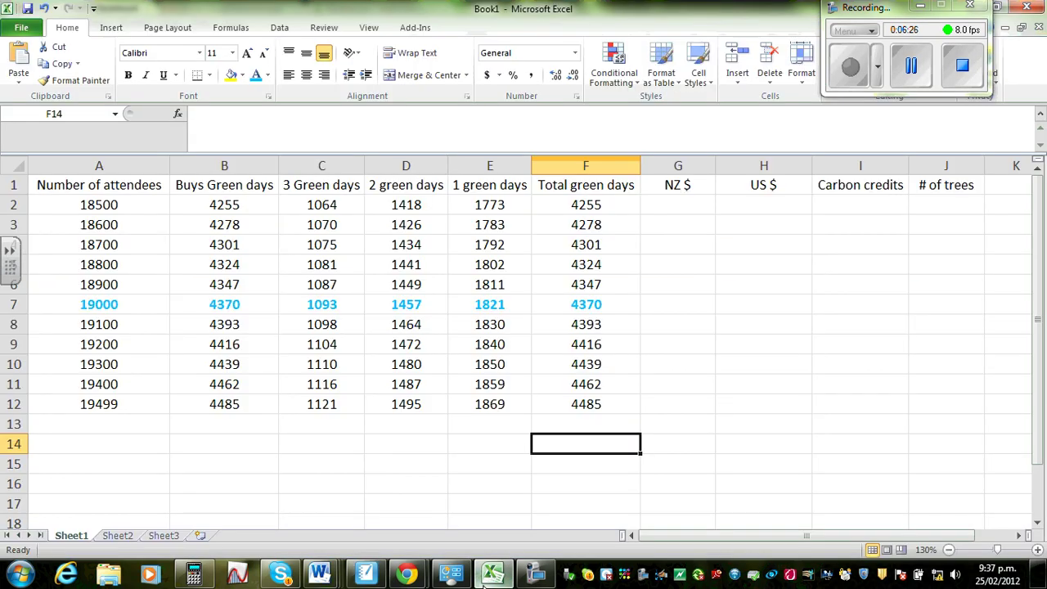
Enter the weighted total green days formula =C2*3+D2*2+E2 in F2
{"action": "left_click", "coordinate": [585, 205]}
{"action": "type", "text": "="}
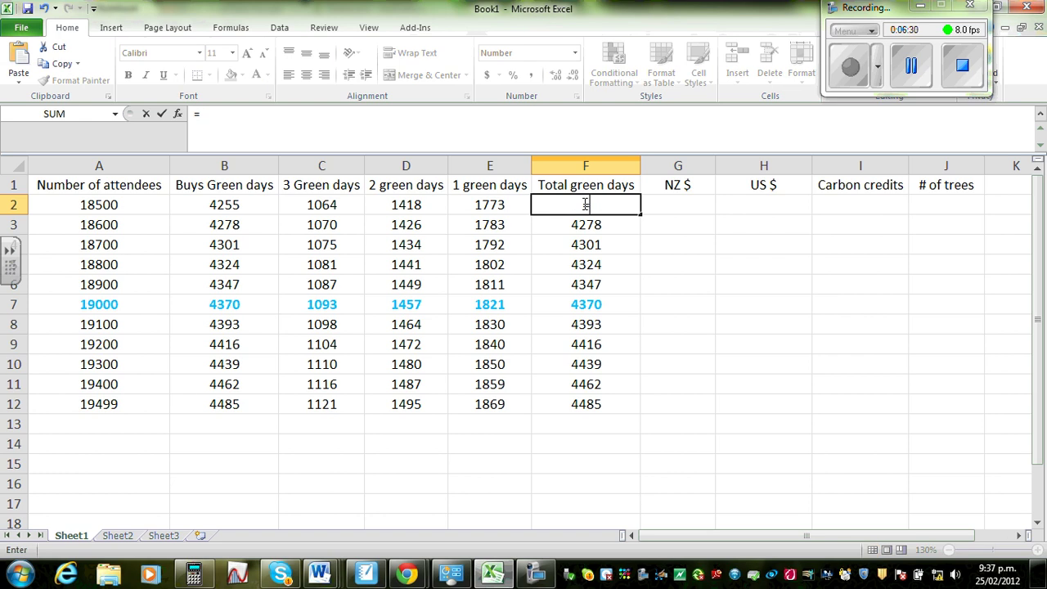
{"action": "left_click", "coordinate": [327, 210]}
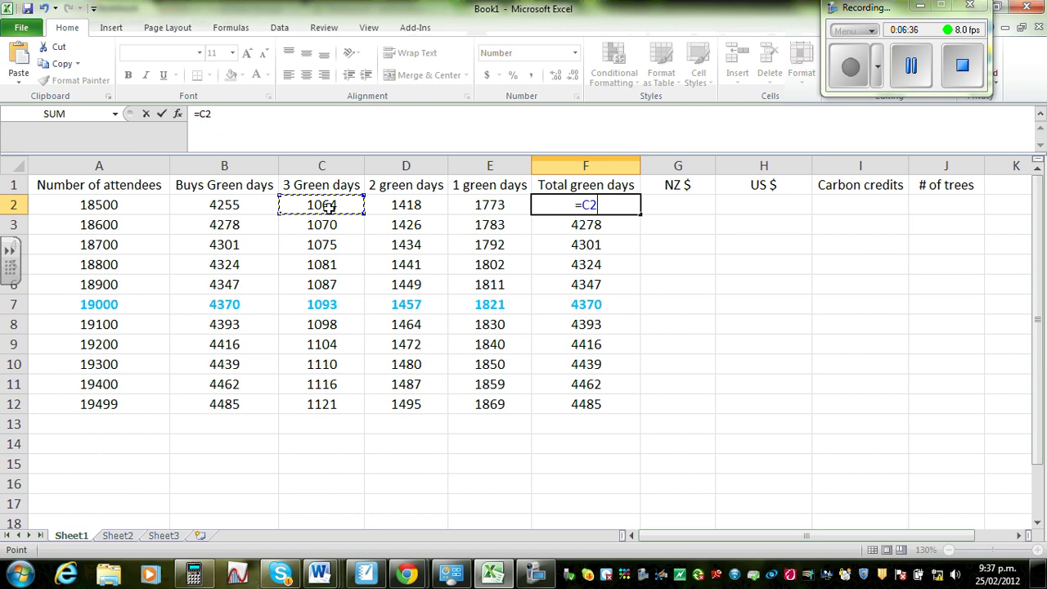
{"action": "type", "text": "*3"}
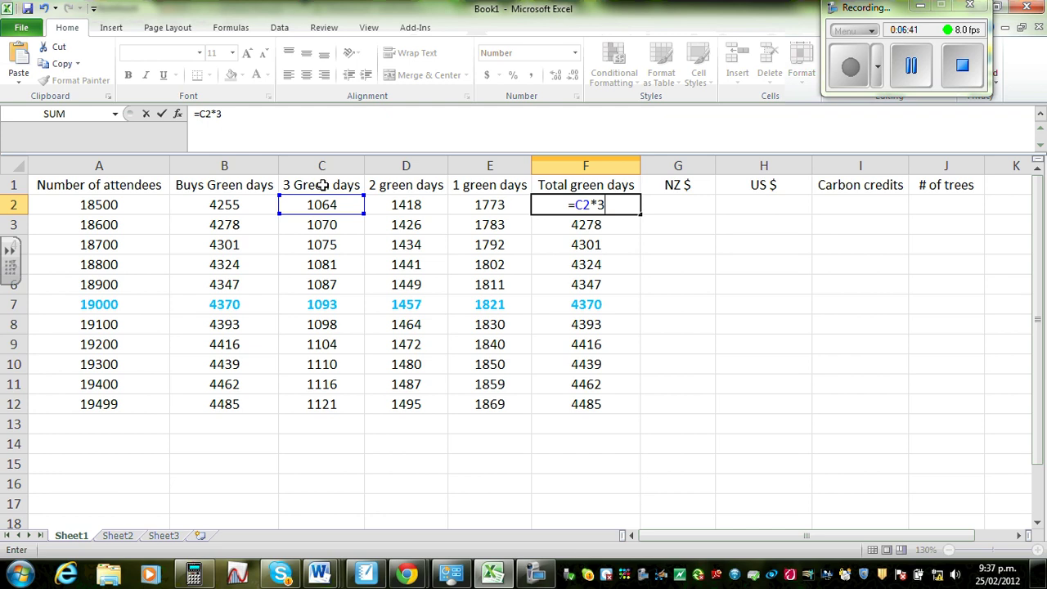
{"action": "type", "text": "+"}
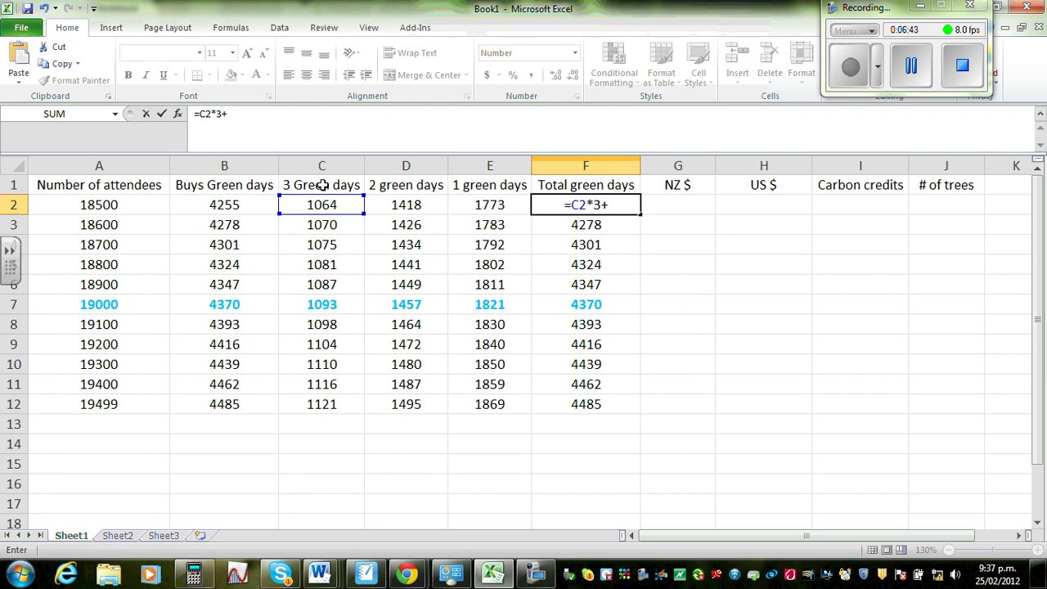
{"action": "left_click", "coordinate": [409, 206]}
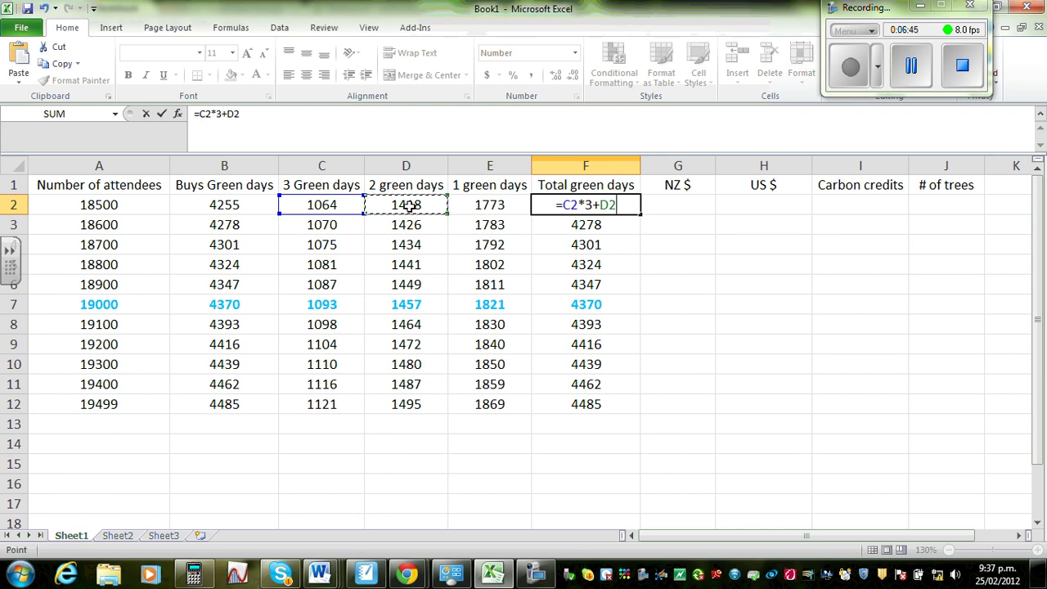
{"action": "type", "text": "*2"}
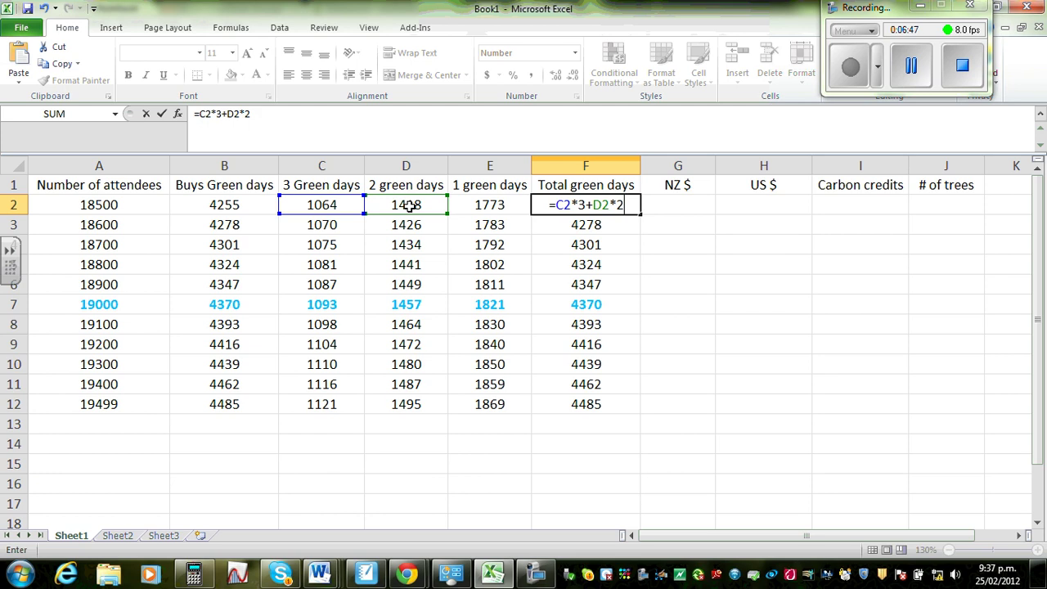
{"action": "type", "text": "+"}
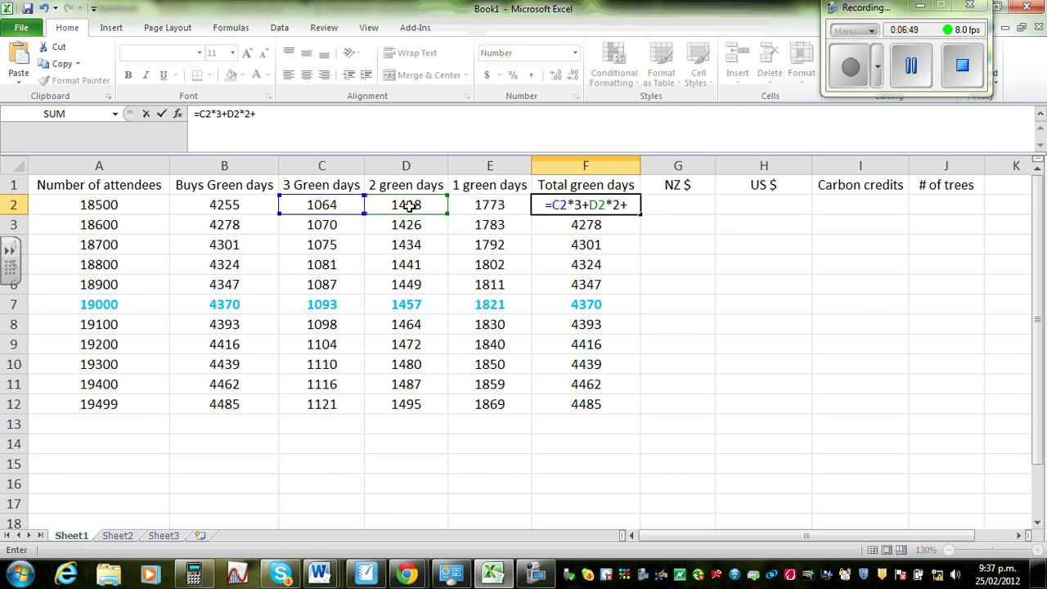
{"action": "left_click", "coordinate": [494, 203]}
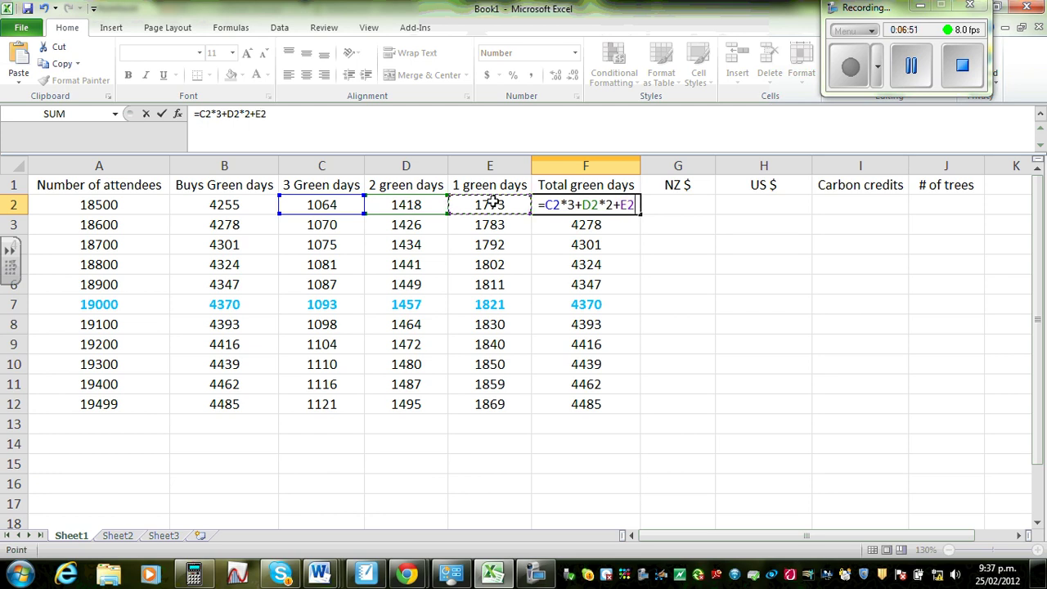
{"action": "key", "text": "Return"}
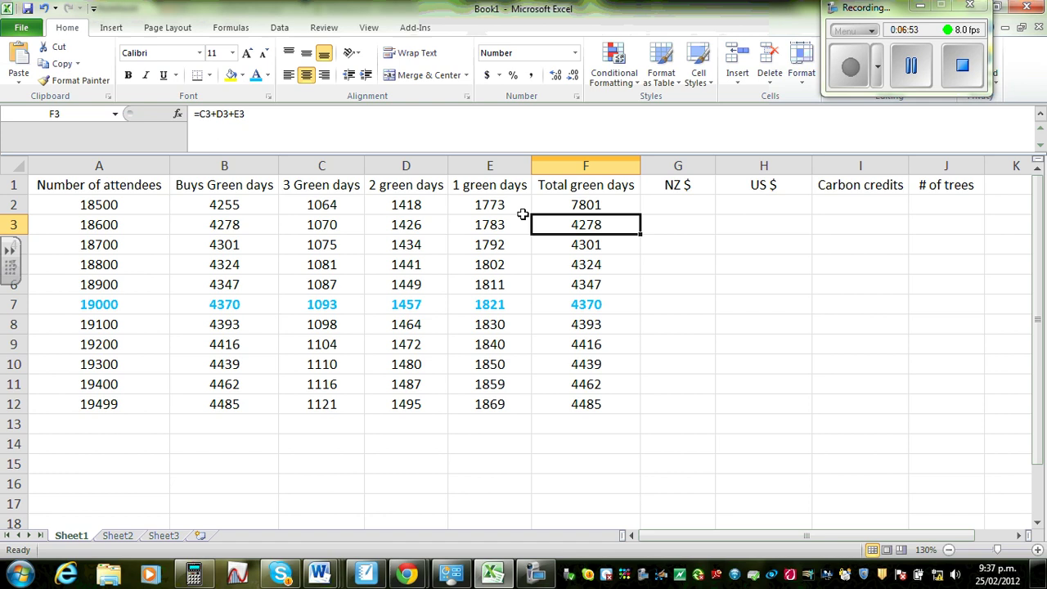
Fill the weighted formula down to F12 and bring back the SMART Notebook working
{"action": "left_click", "coordinate": [568, 205]}
{"action": "left_click_drag", "start_coordinate": [641, 215], "coordinate": [624, 408]}
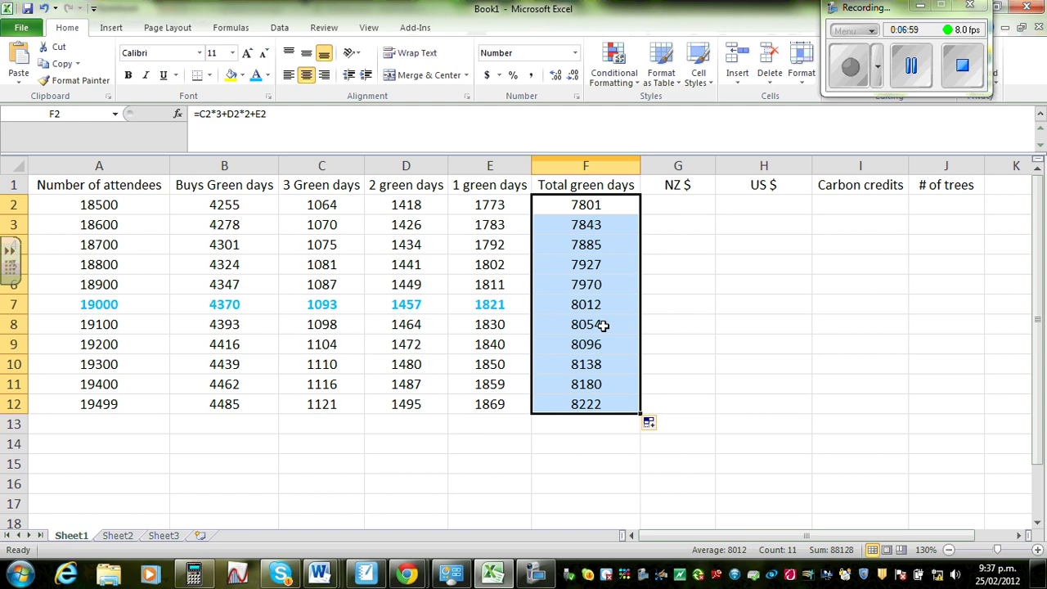
{"action": "left_click", "coordinate": [366, 572]}
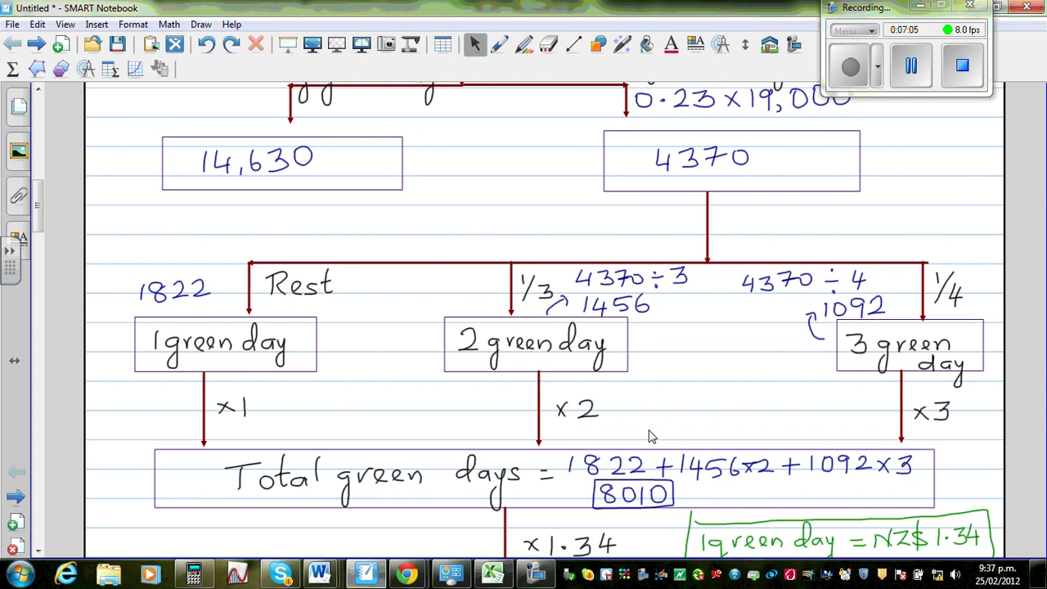
Back in Excel, enter the NZ $ formula =F2*134 in G2
{"action": "left_click", "coordinate": [492, 579]}
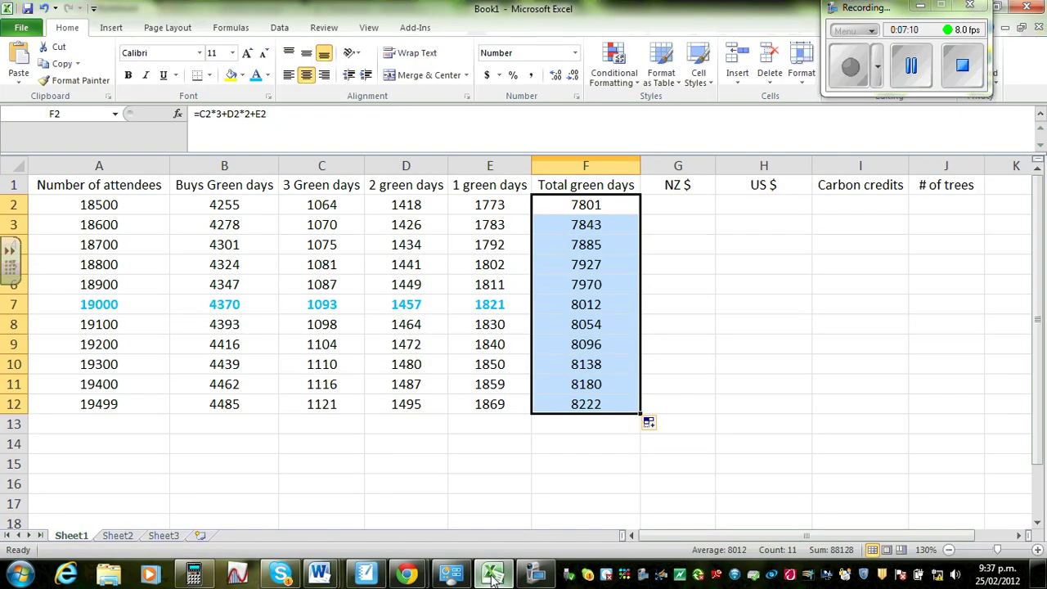
{"action": "left_click", "coordinate": [770, 391]}
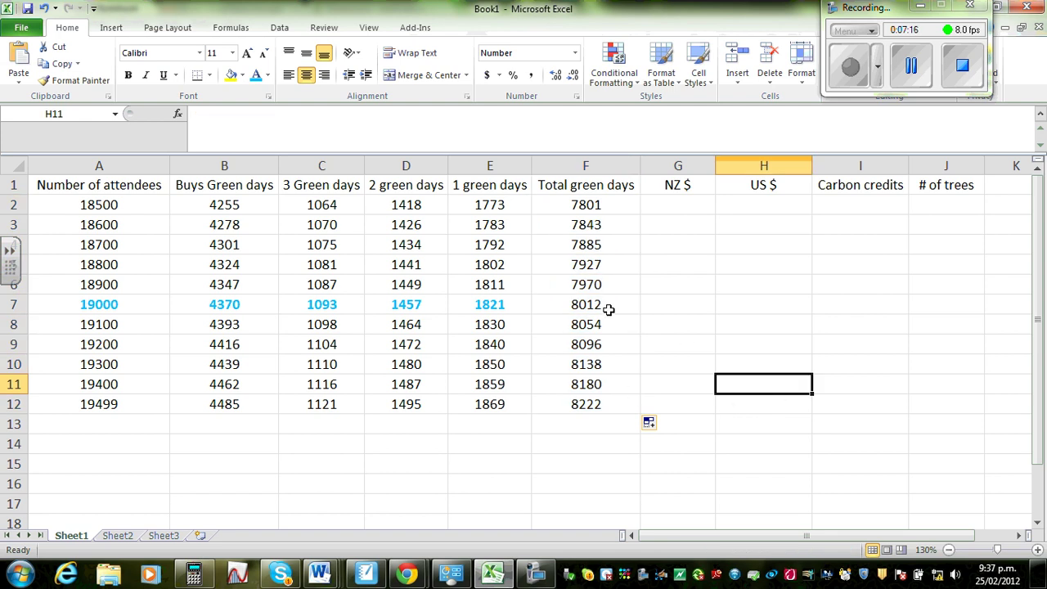
{"action": "left_click", "coordinate": [677, 209]}
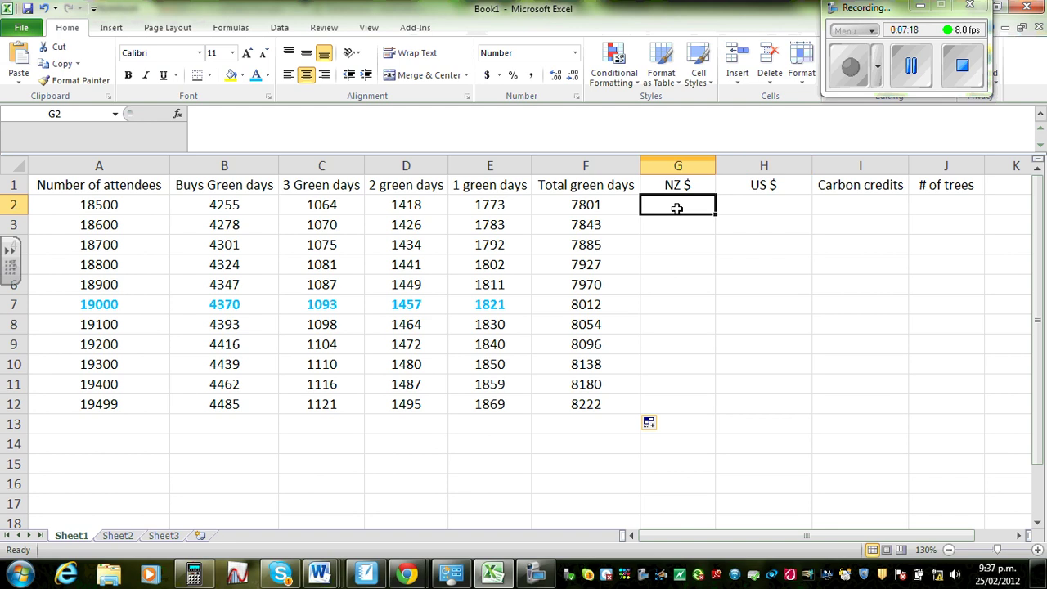
{"action": "type", "text": "="}
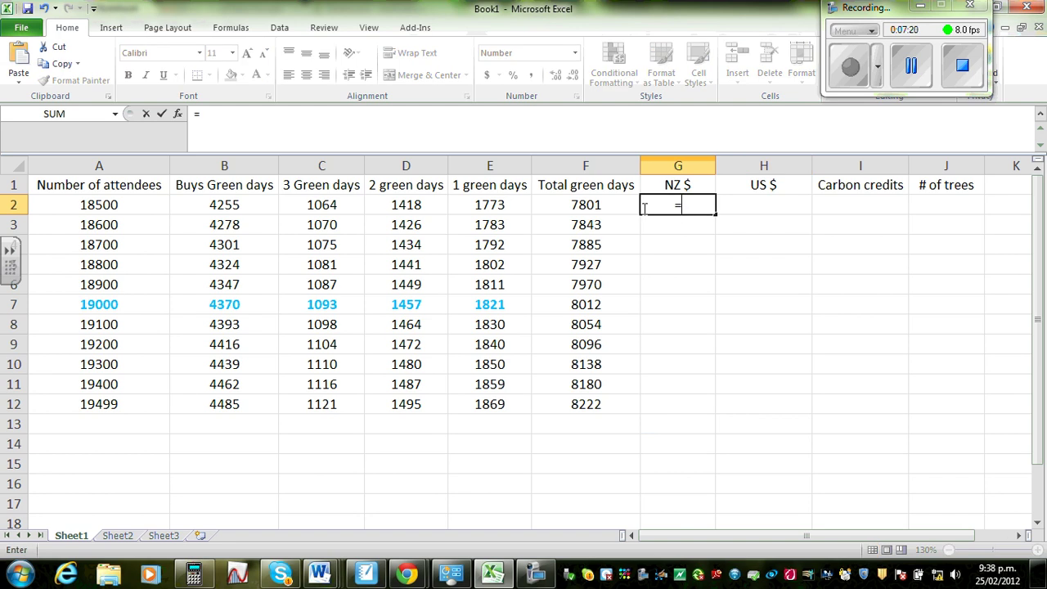
{"action": "left_click", "coordinate": [592, 205]}
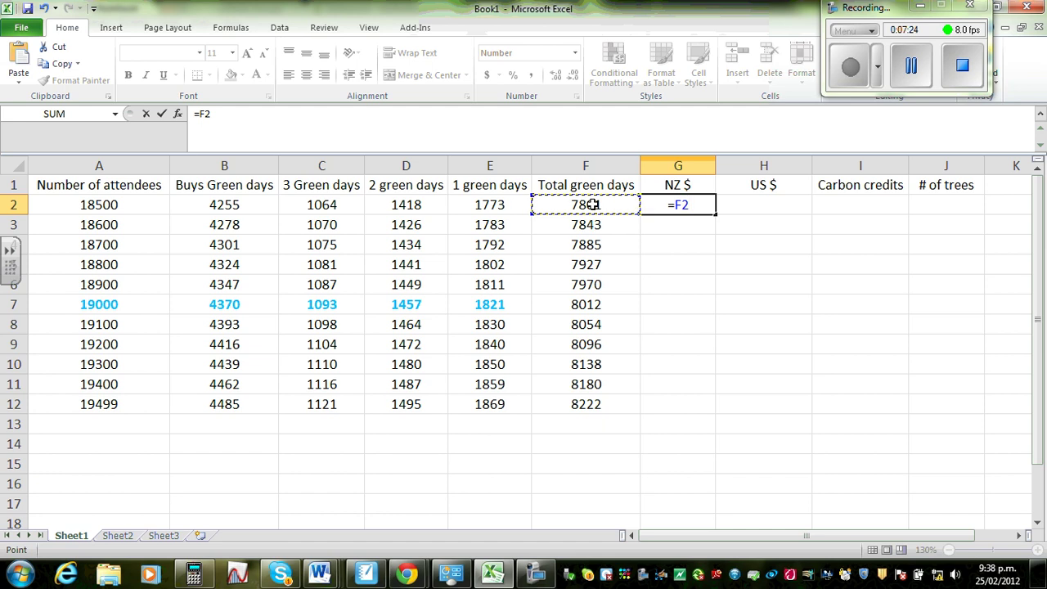
{"action": "type", "text": "*134"}
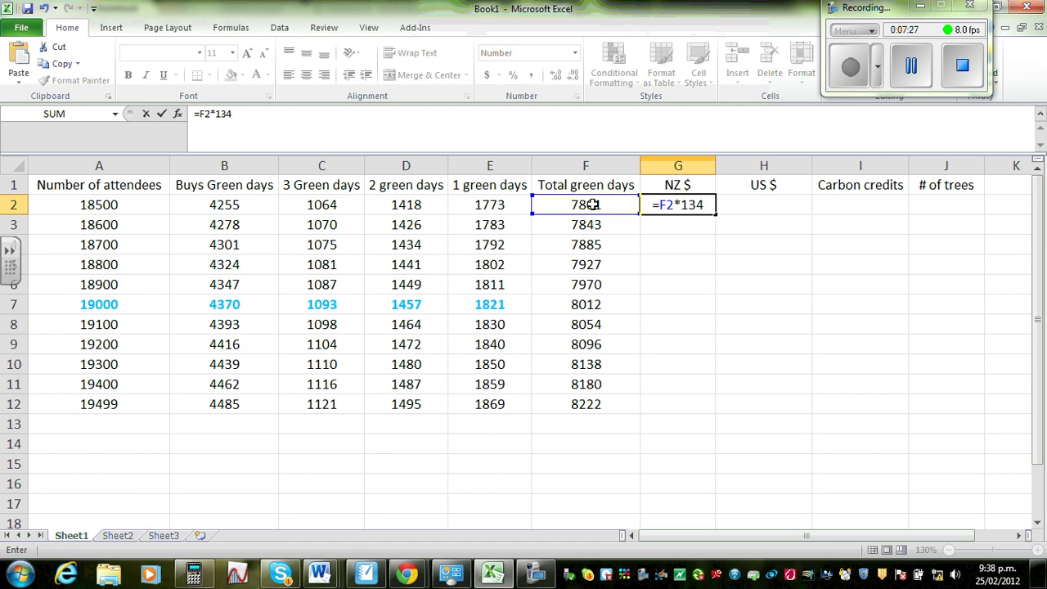
{"action": "key", "text": "Return"}
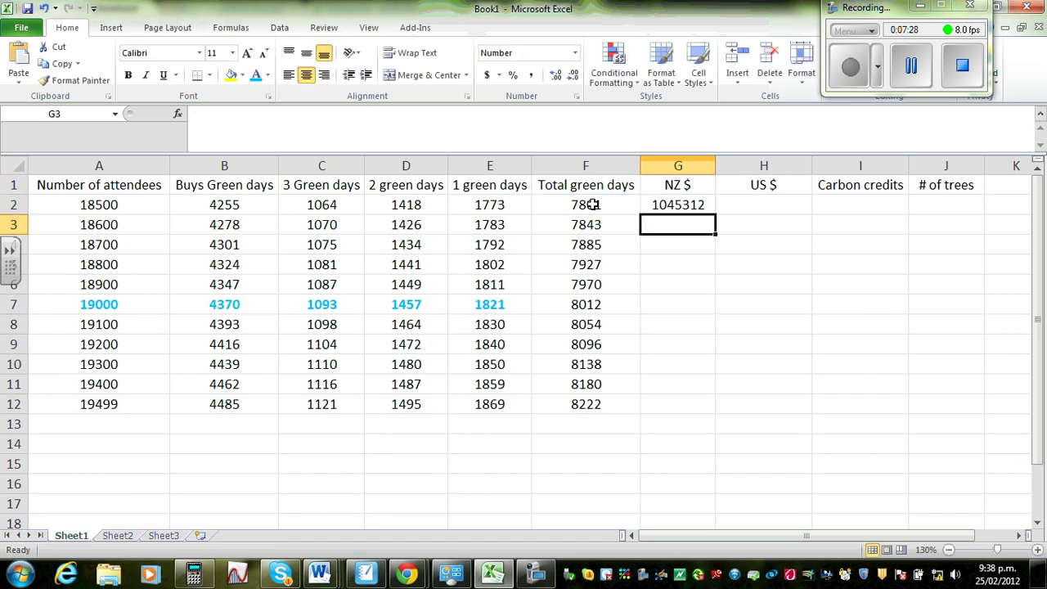
After checking F2 and G2, correct G2's formula to =F2*1.34
{"action": "left_click", "coordinate": [684, 205]}
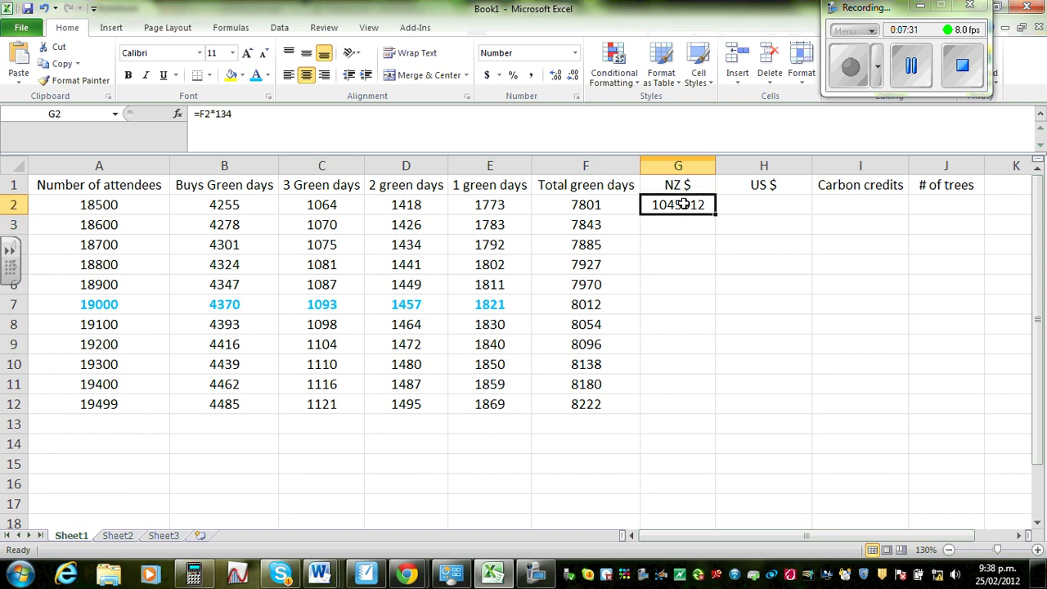
{"action": "left_click", "coordinate": [591, 205]}
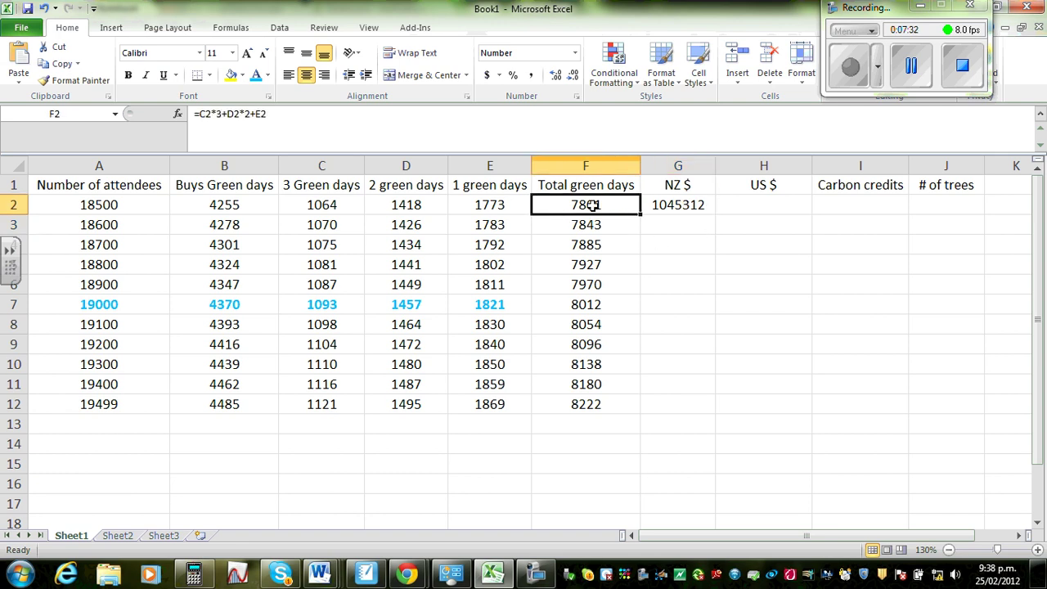
{"action": "left_click", "coordinate": [677, 266]}
{"action": "left_click", "coordinate": [678, 207]}
{"action": "key", "text": "Delete"}
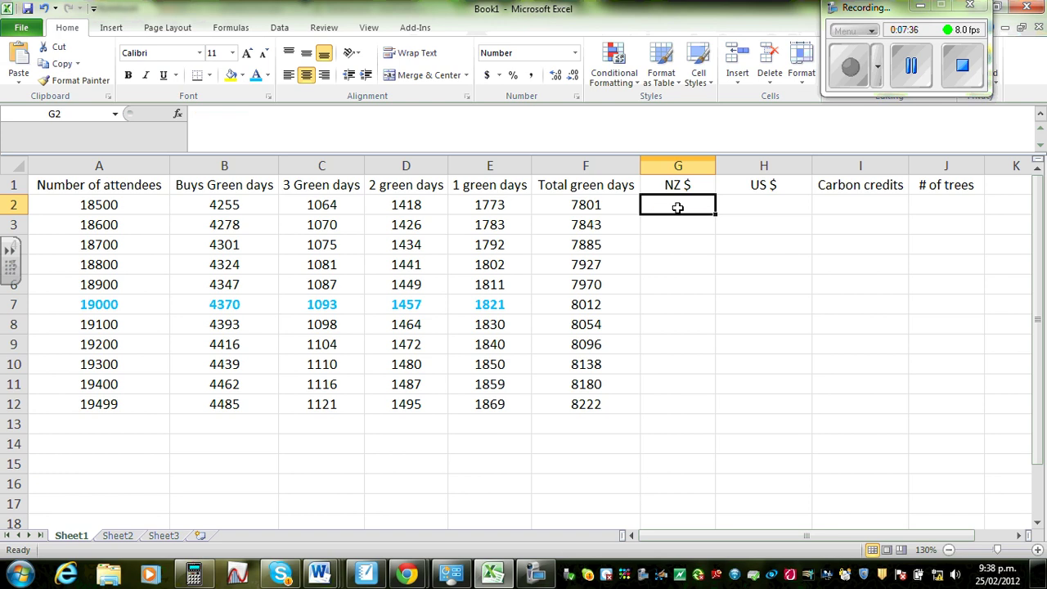
{"action": "type", "text": "="}
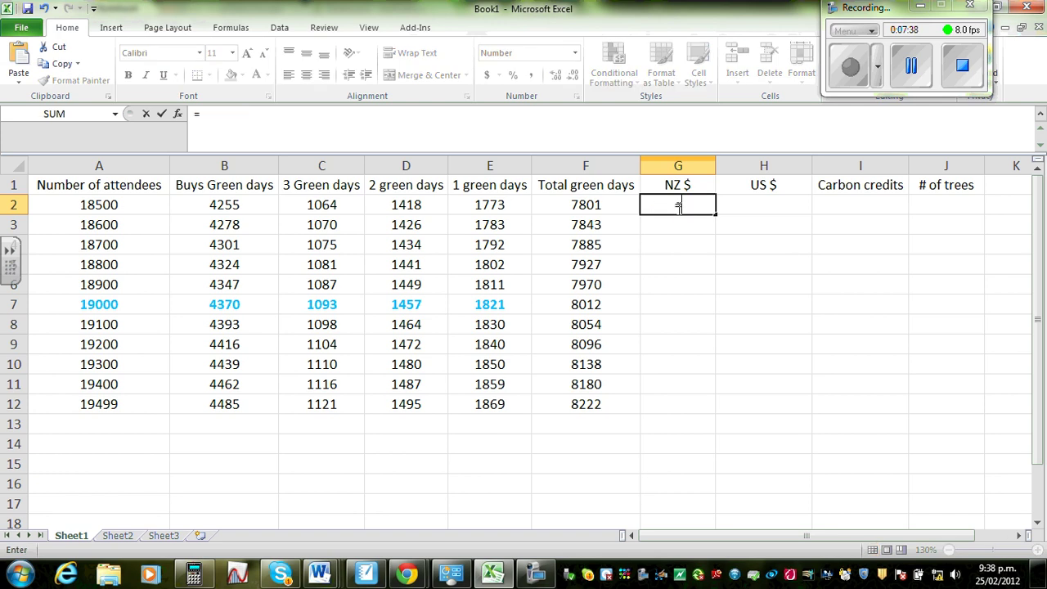
{"action": "left_click", "coordinate": [600, 207]}
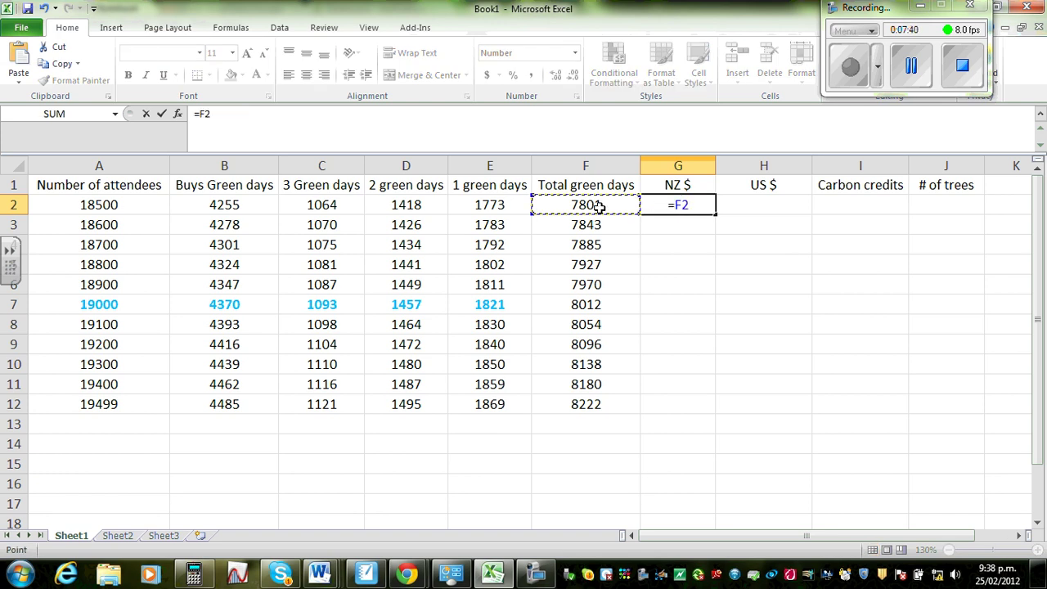
{"action": "type", "text": "*"}
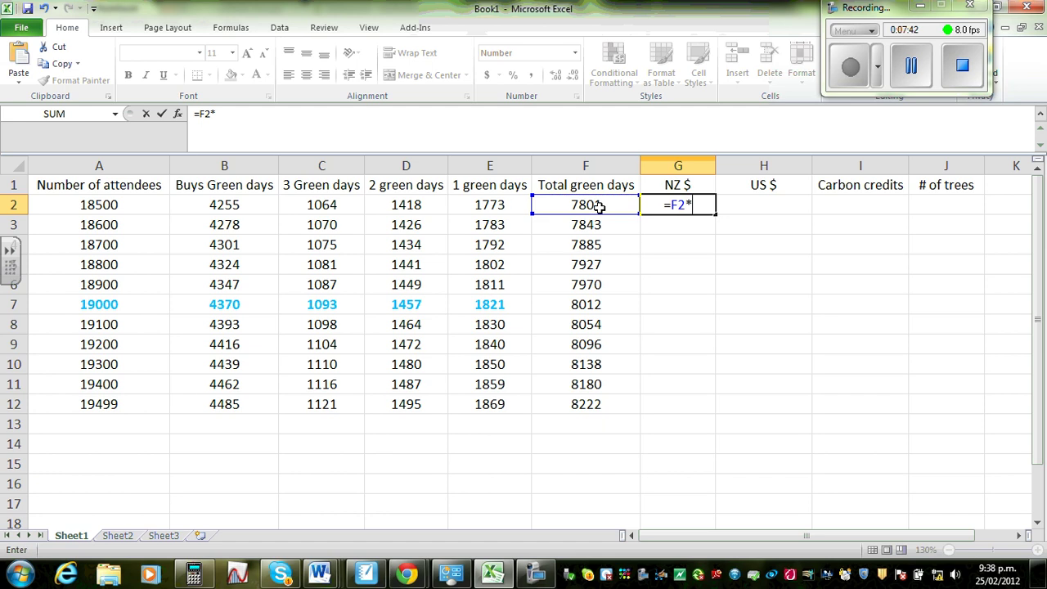
{"action": "type", "text": "1.34"}
{"action": "key", "text": "Return"}
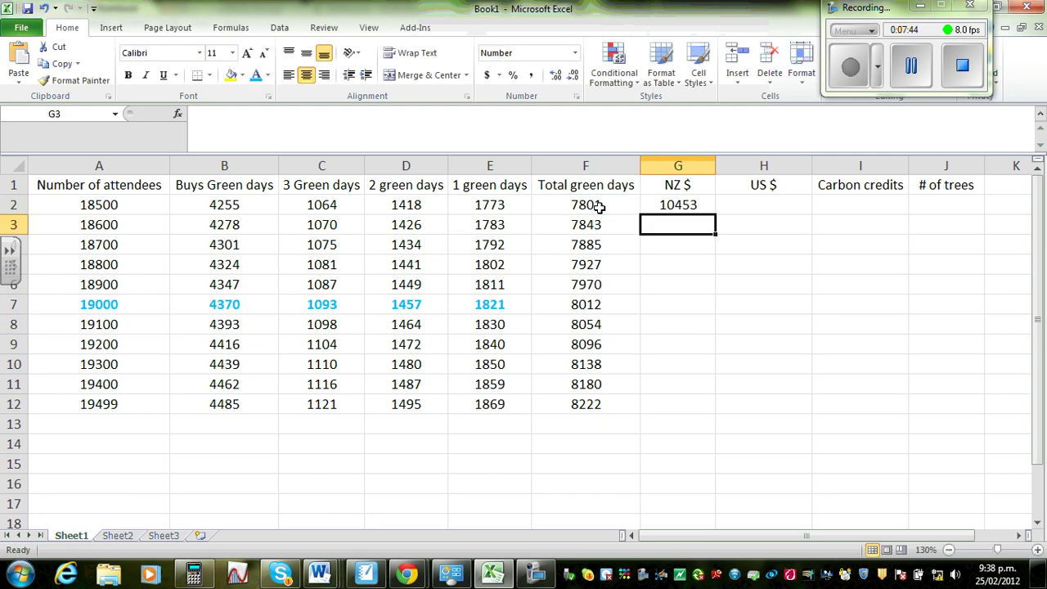
Show G2 with two decimals and fill the NZ $ formula down to G12
{"action": "left_click", "coordinate": [677, 208]}
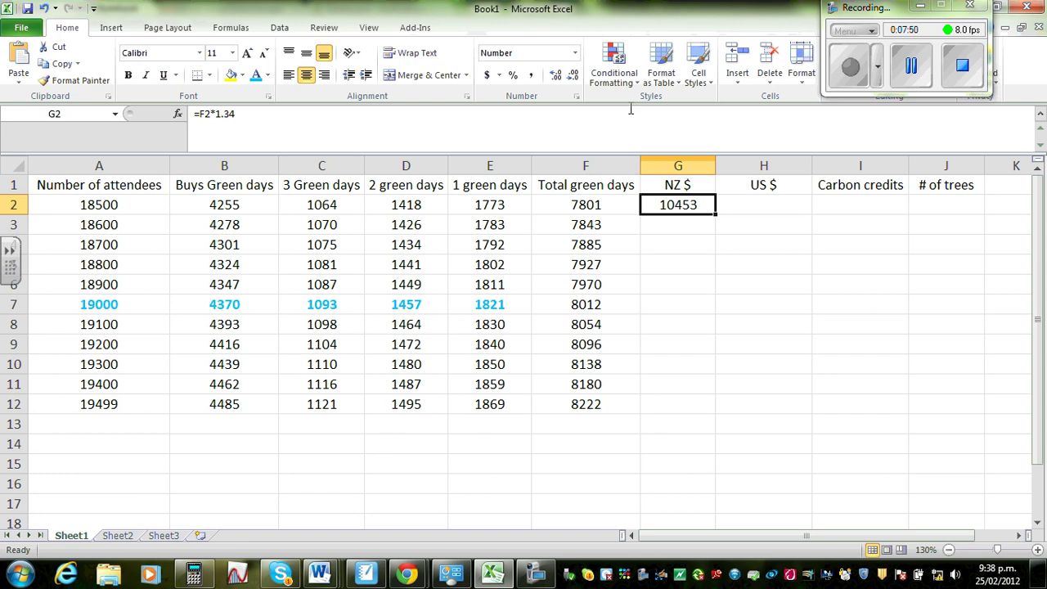
{"action": "left_click", "coordinate": [558, 76]}
{"action": "left_click", "coordinate": [558, 77]}
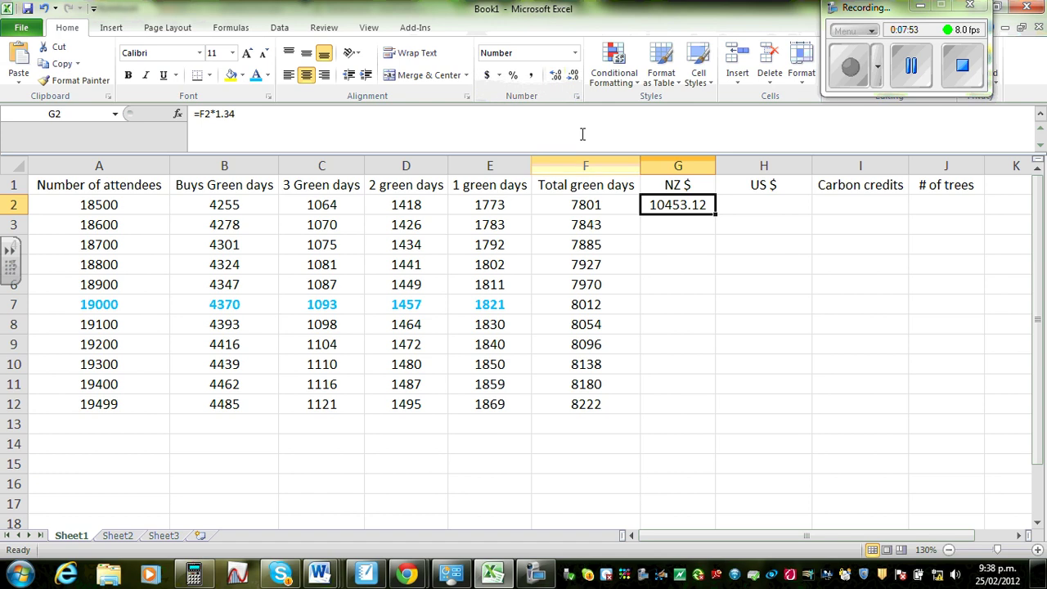
{"action": "left_click", "coordinate": [750, 285]}
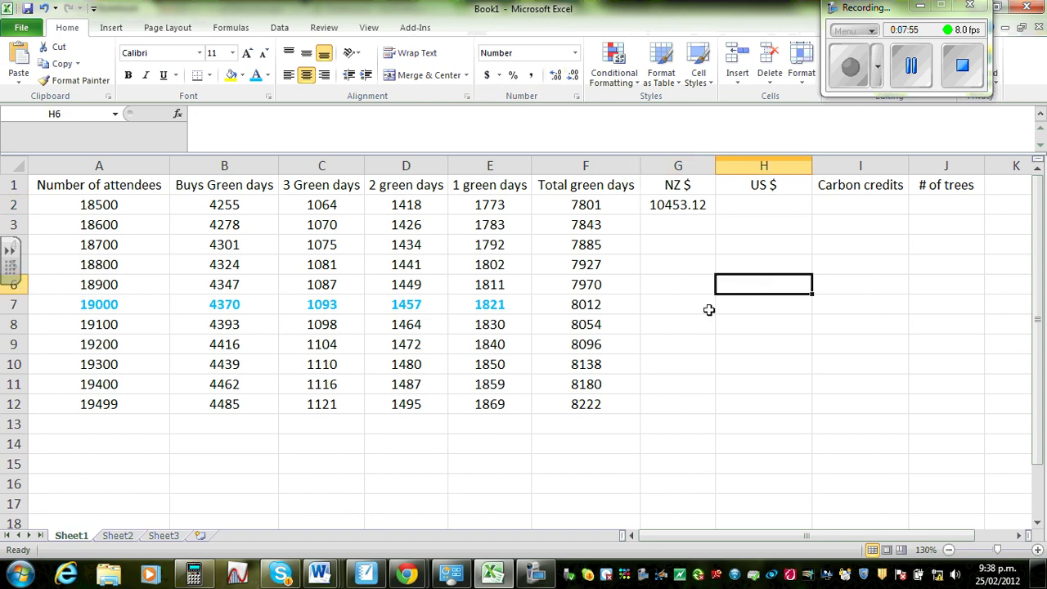
{"action": "left_click", "coordinate": [686, 206]}
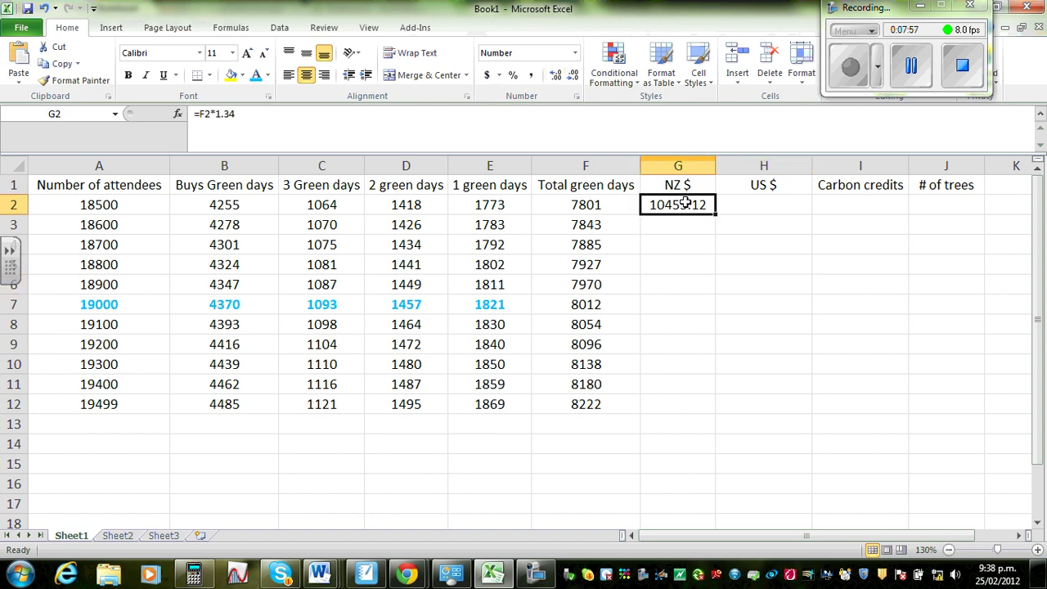
{"action": "left_click_drag", "start_coordinate": [716, 213], "coordinate": [696, 412]}
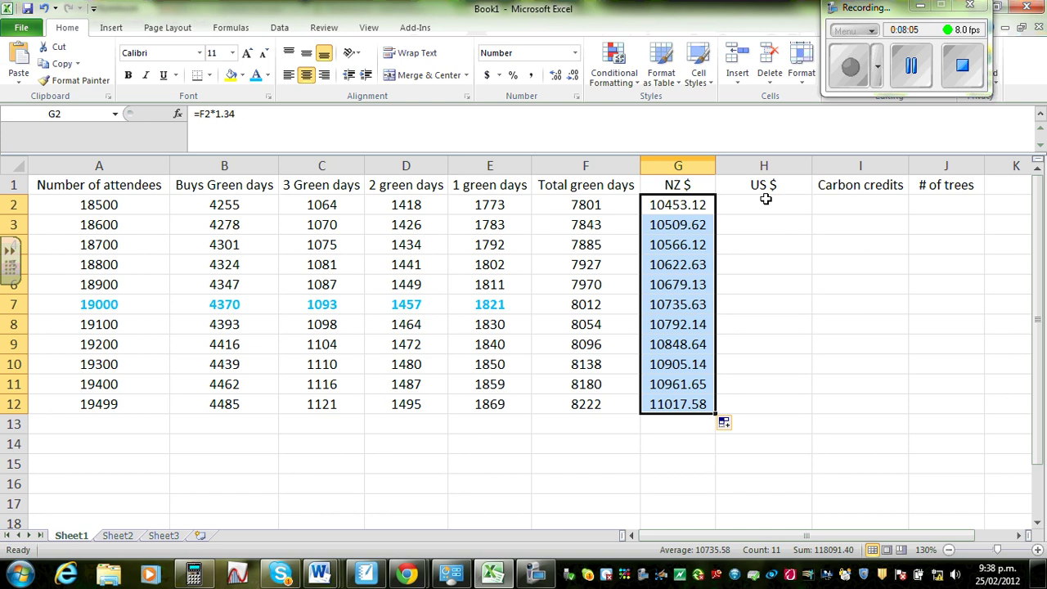
Review SMART Notebook's US$ 8016.8 conversion and carbon credit working, then return to Excel
{"action": "left_click", "coordinate": [370, 574]}
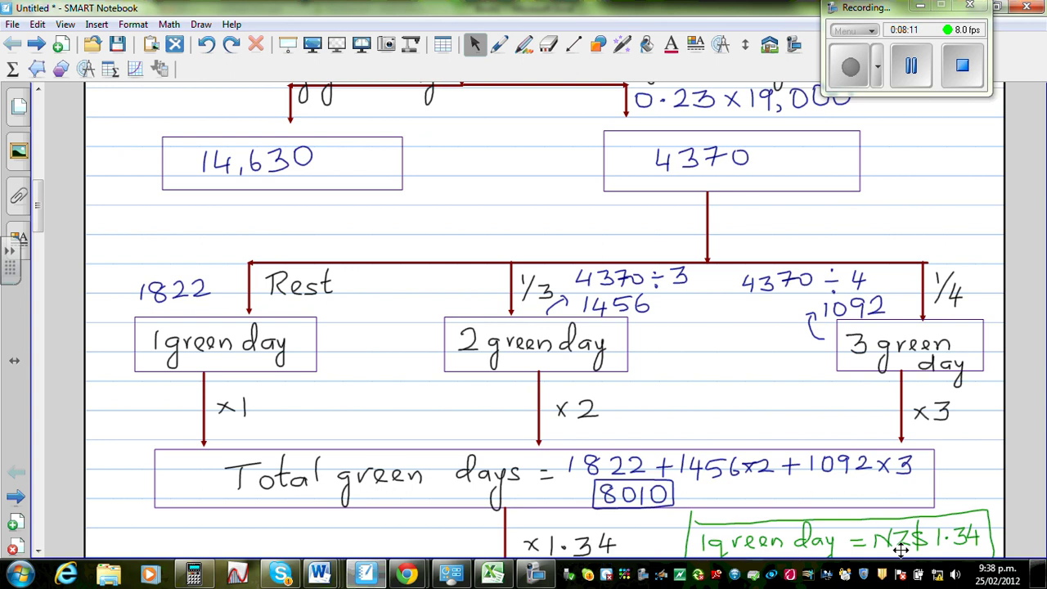
{"action": "scroll", "coordinate": [45, 219], "scroll_direction": "down", "scroll_amount": 3}
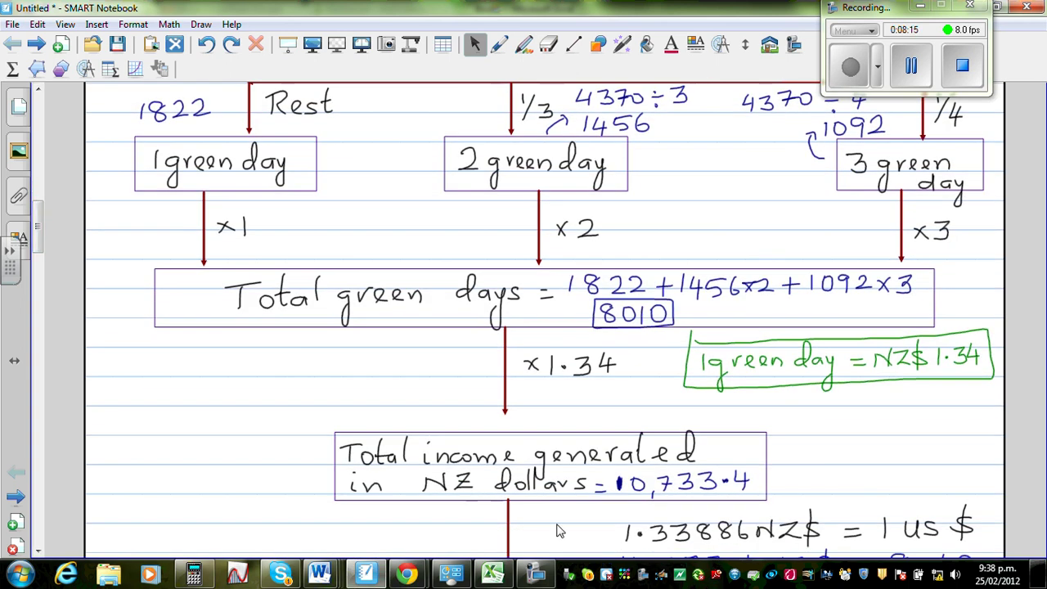
{"action": "left_click", "coordinate": [492, 573]}
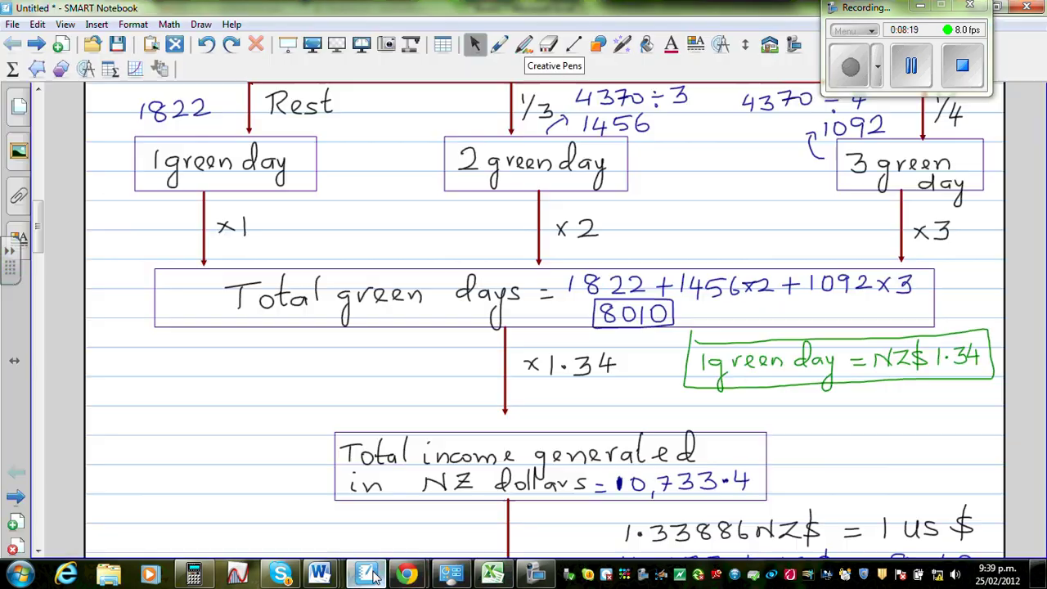
{"action": "left_click", "coordinate": [366, 573]}
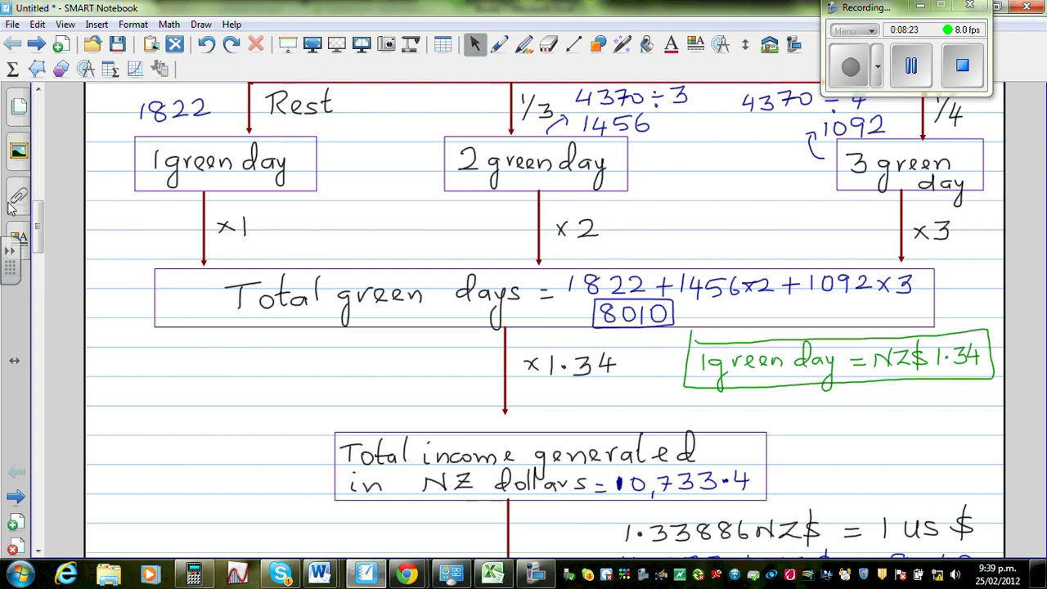
{"action": "left_click_drag", "start_coordinate": [38, 232], "coordinate": [38, 257]}
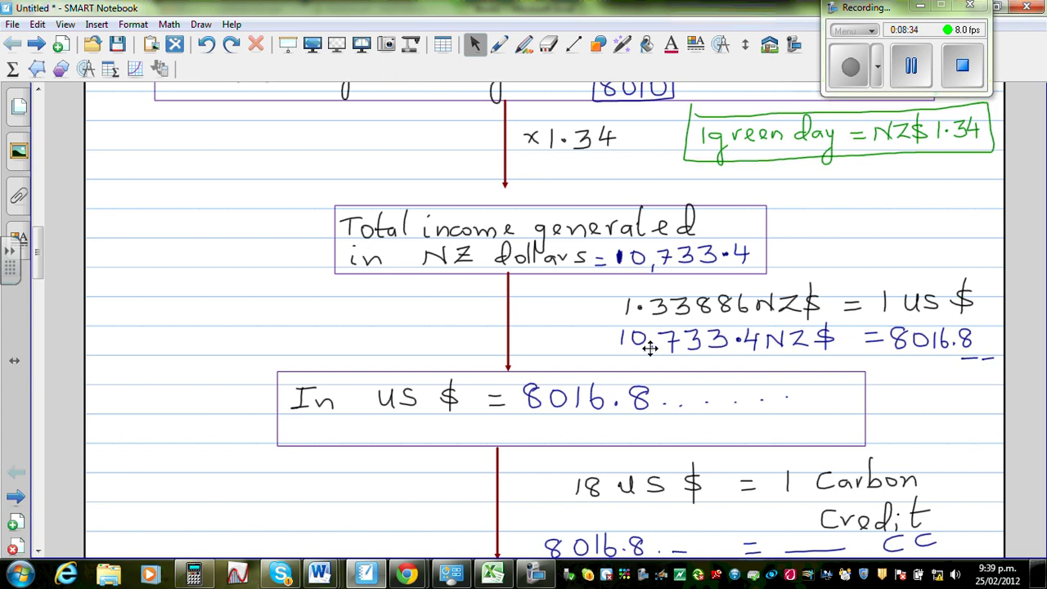
{"action": "left_click", "coordinate": [493, 574]}
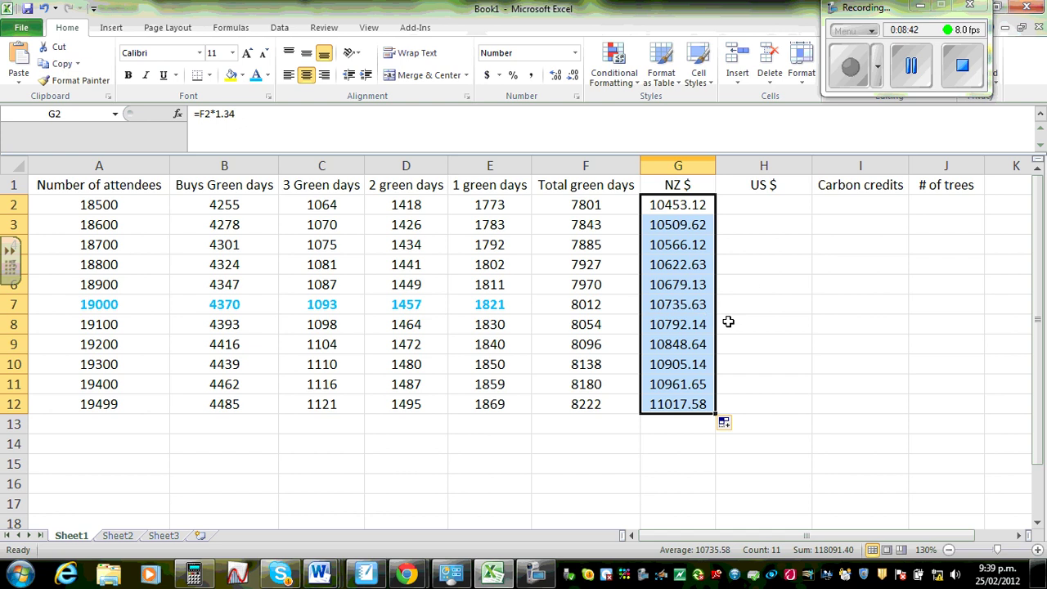
Enter =G2/1.33886 in H2 to convert NZ $ to US $
{"action": "left_click", "coordinate": [760, 207]}
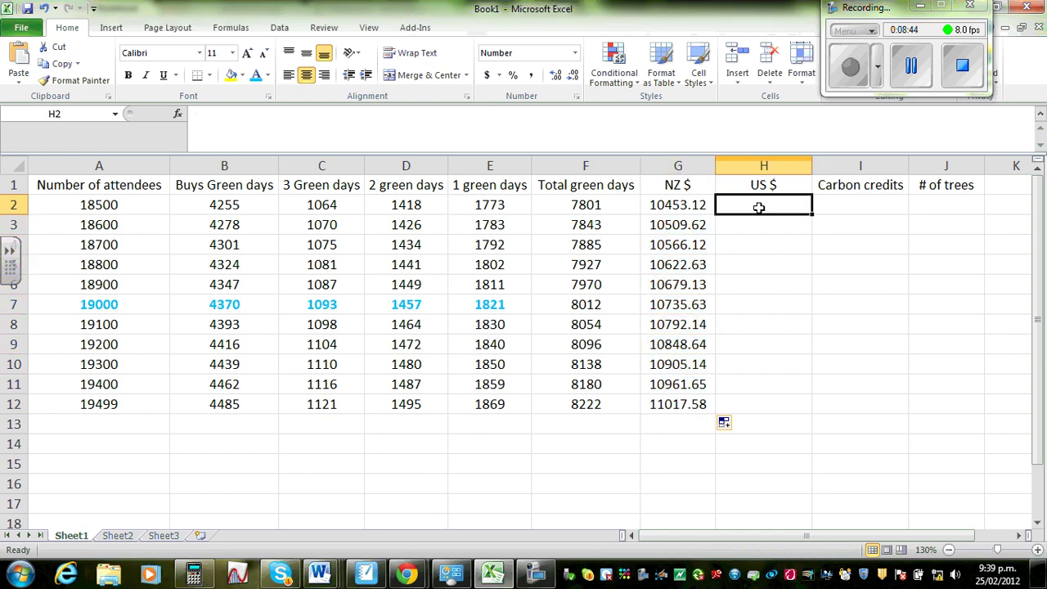
{"action": "type", "text": "="}
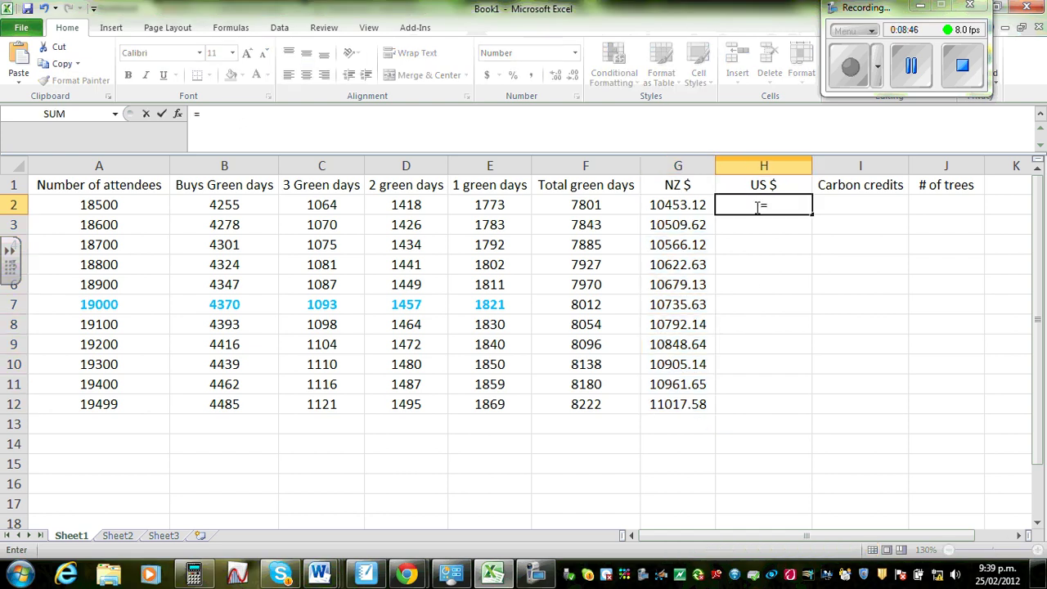
{"action": "left_click", "coordinate": [679, 205]}
{"action": "type", "text": "/"}
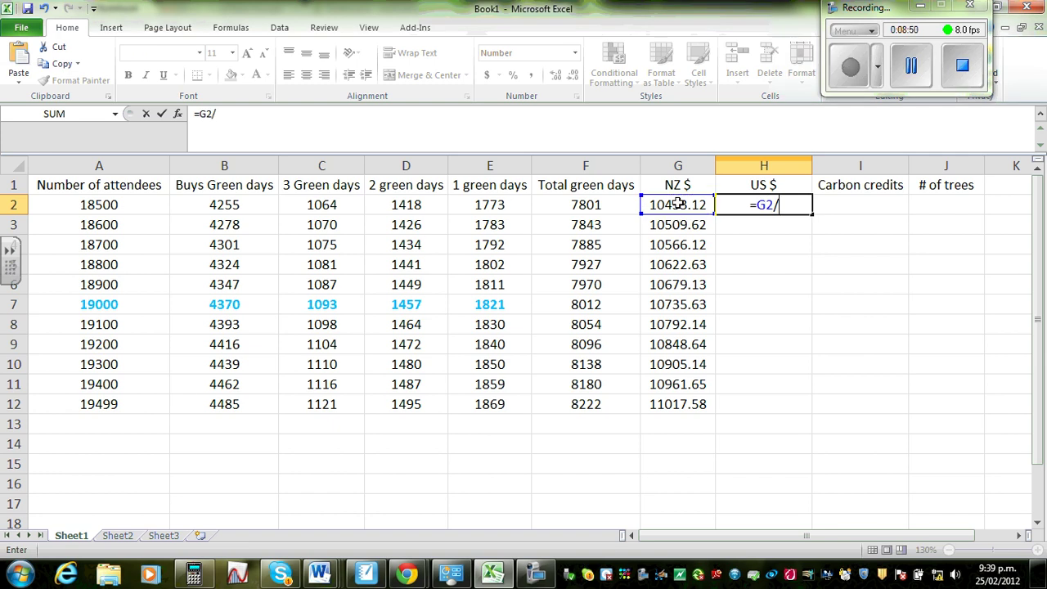
{"action": "type", "text": "1.33"}
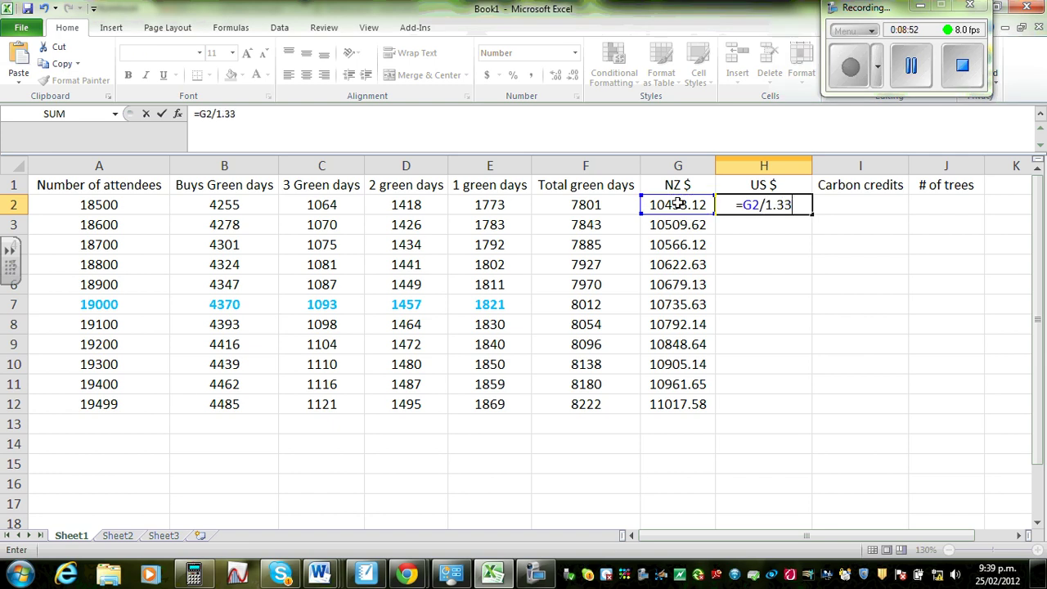
{"action": "type", "text": "886"}
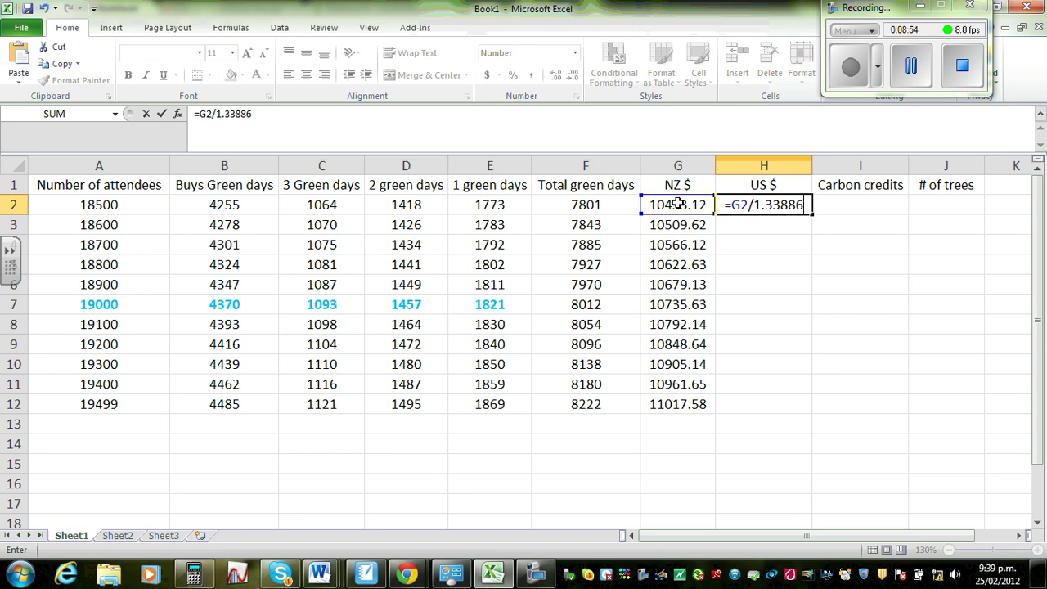
{"action": "key", "text": "Return"}
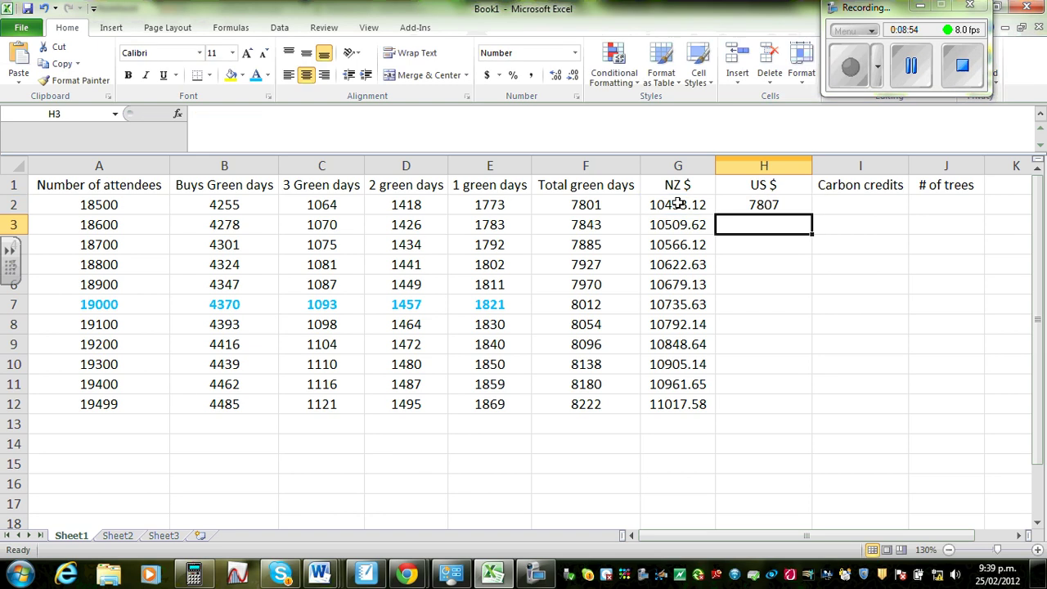
Show H2 with two decimals and fill the US $ formula down to H12
{"action": "left_click", "coordinate": [741, 204]}
{"action": "left_click", "coordinate": [556, 75]}
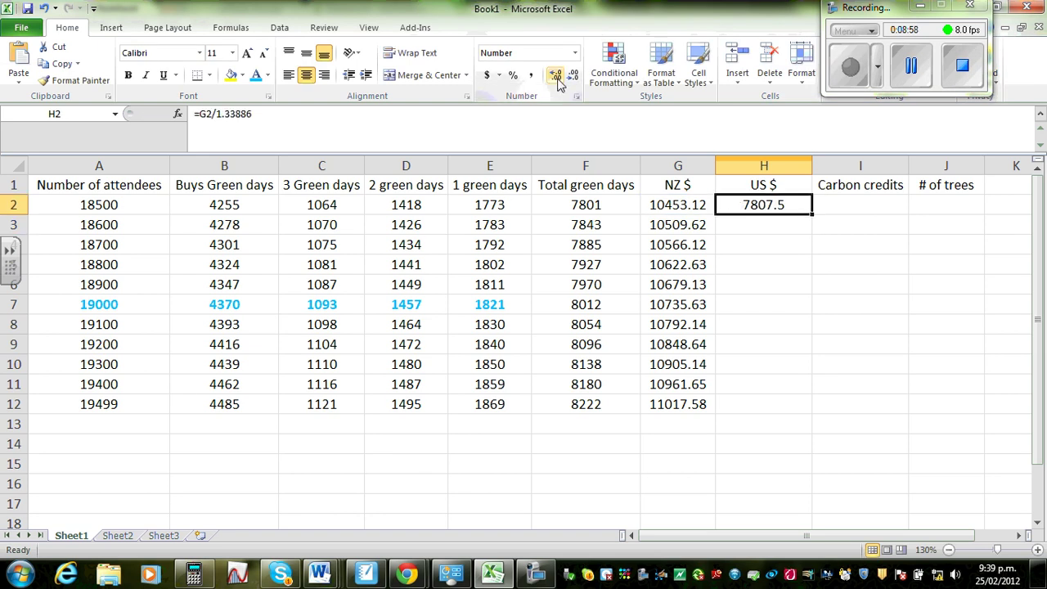
{"action": "left_click", "coordinate": [556, 75]}
{"action": "left_click", "coordinate": [834, 260]}
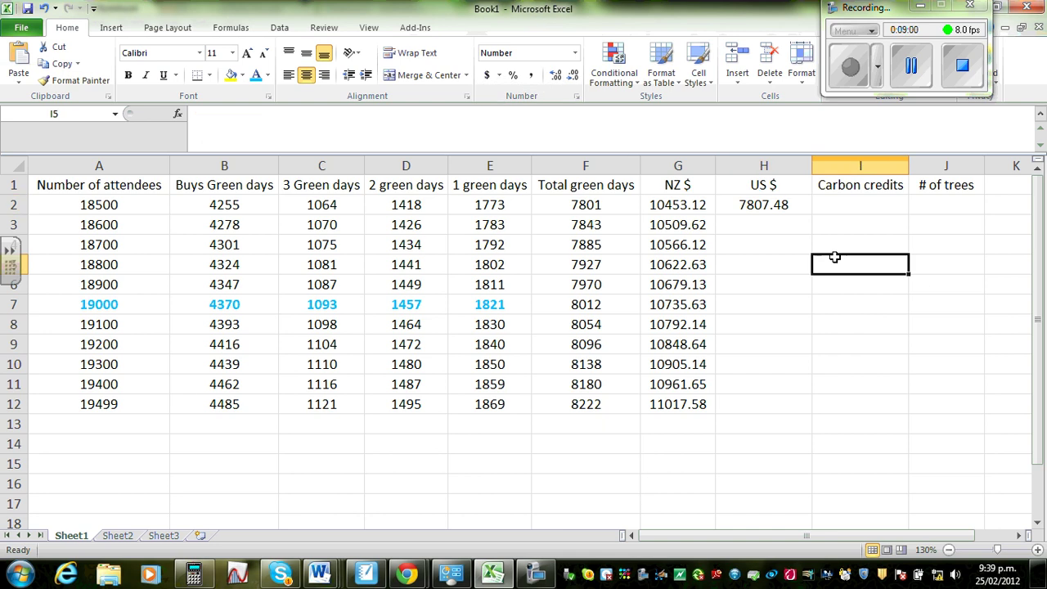
{"action": "left_click", "coordinate": [758, 206]}
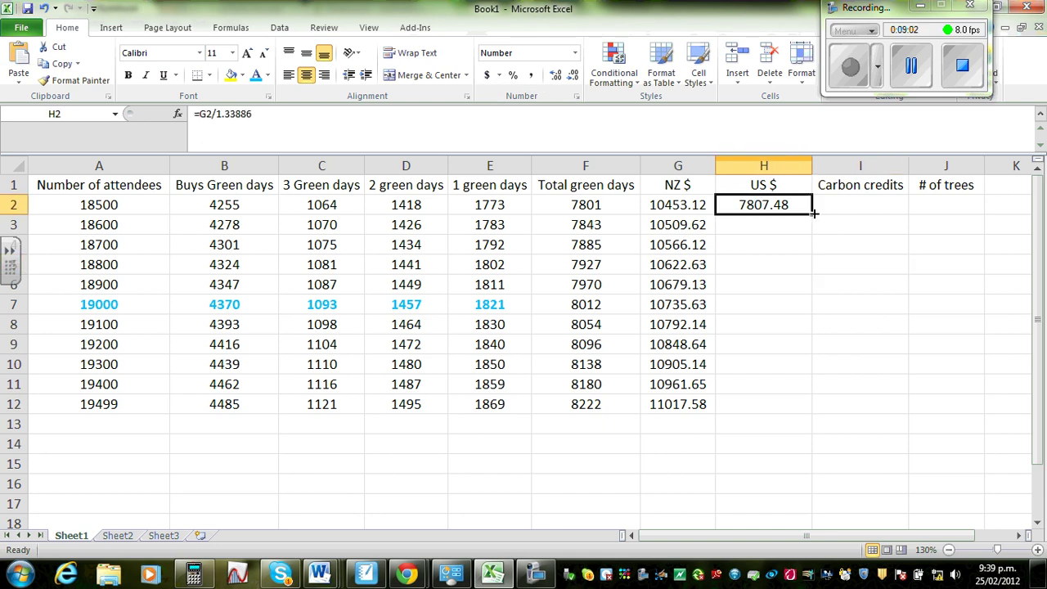
{"action": "left_click_drag", "start_coordinate": [811, 215], "coordinate": [797, 411]}
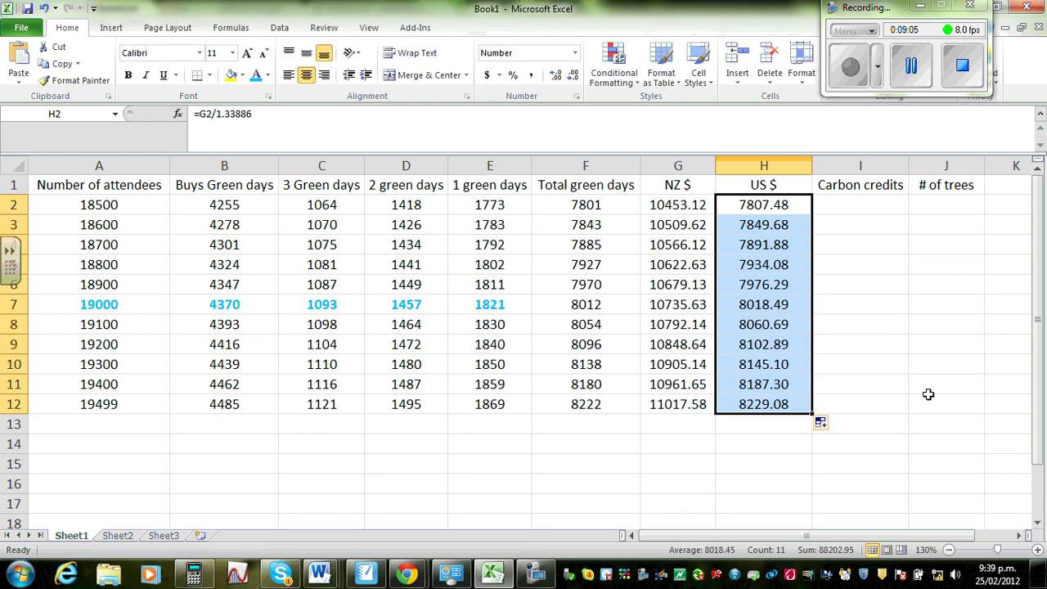
{"action": "left_click", "coordinate": [873, 398]}
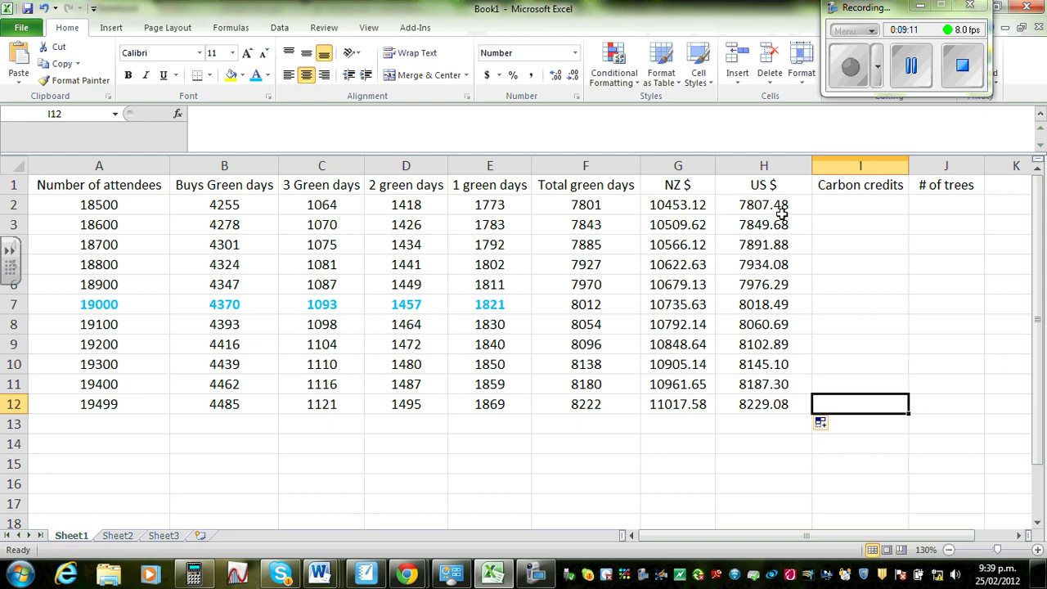
Enter the carbon credits formula =H2/18 in I2
{"action": "left_click", "coordinate": [834, 208]}
{"action": "type", "text": "="}
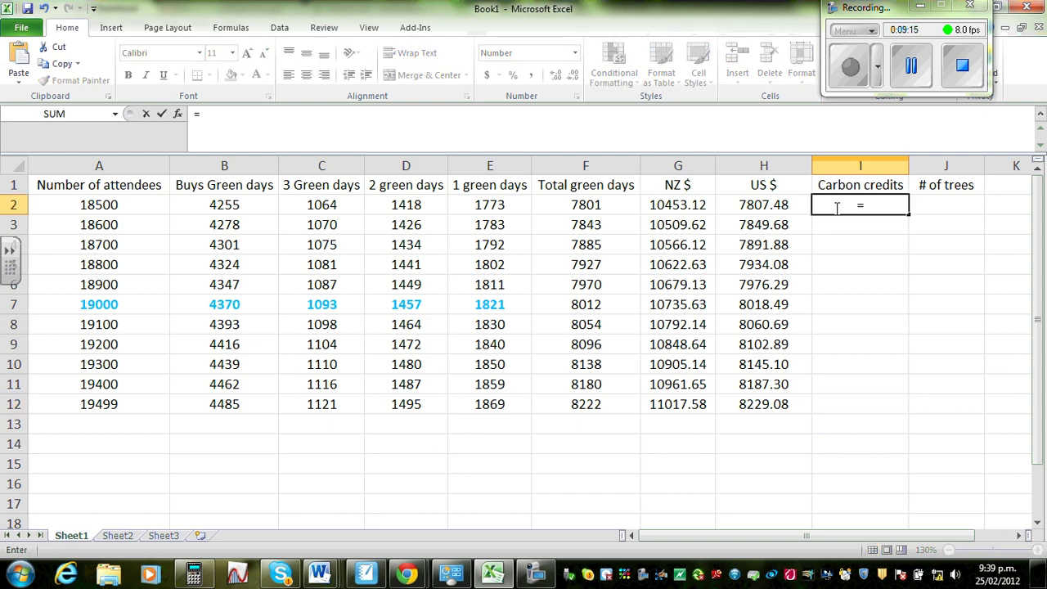
{"action": "left_click", "coordinate": [769, 205]}
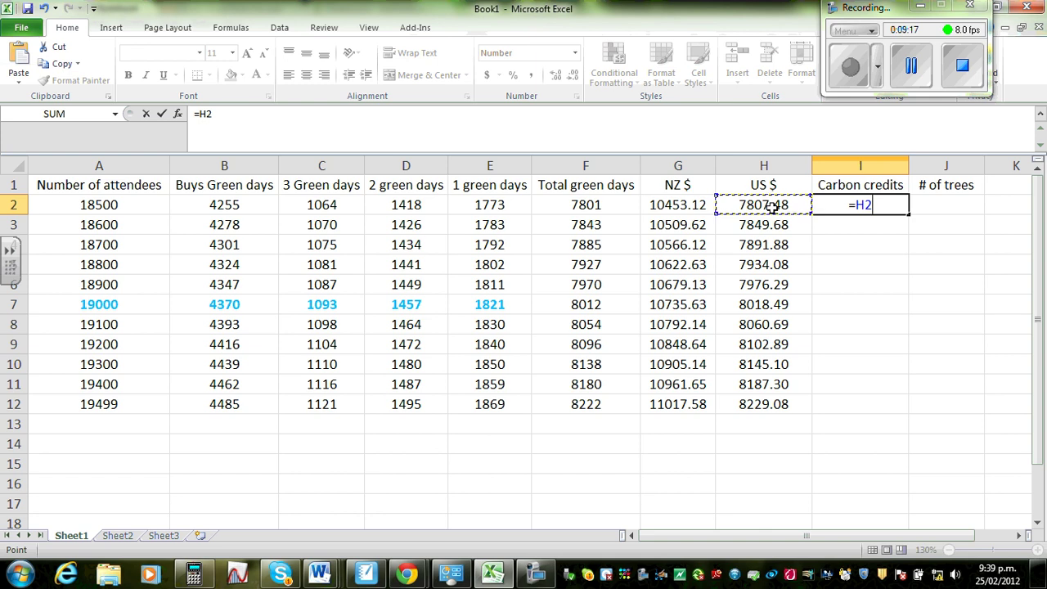
{"action": "type", "text": "/18"}
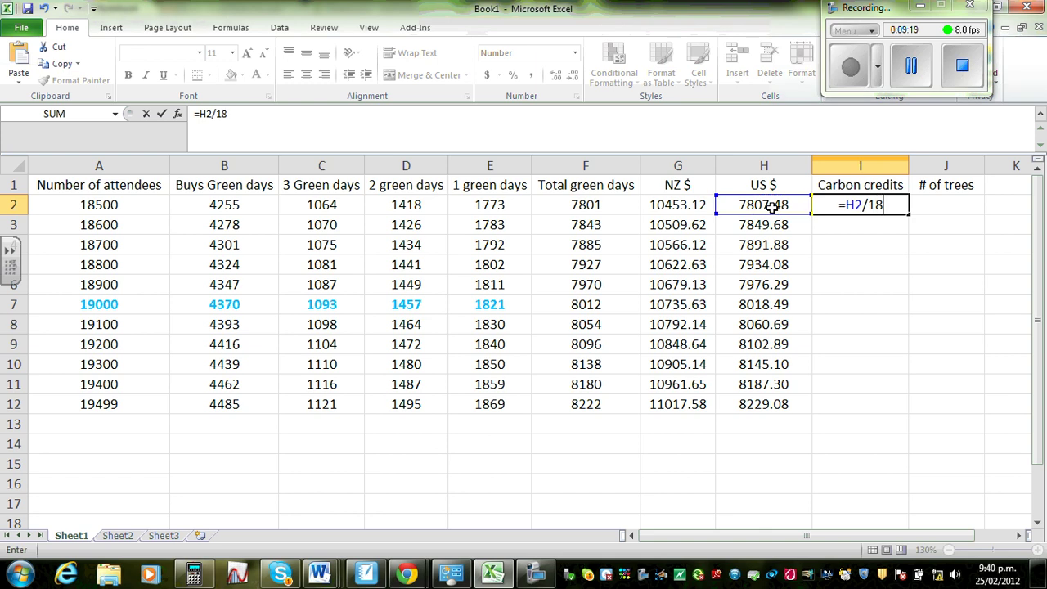
{"action": "key", "text": "Return"}
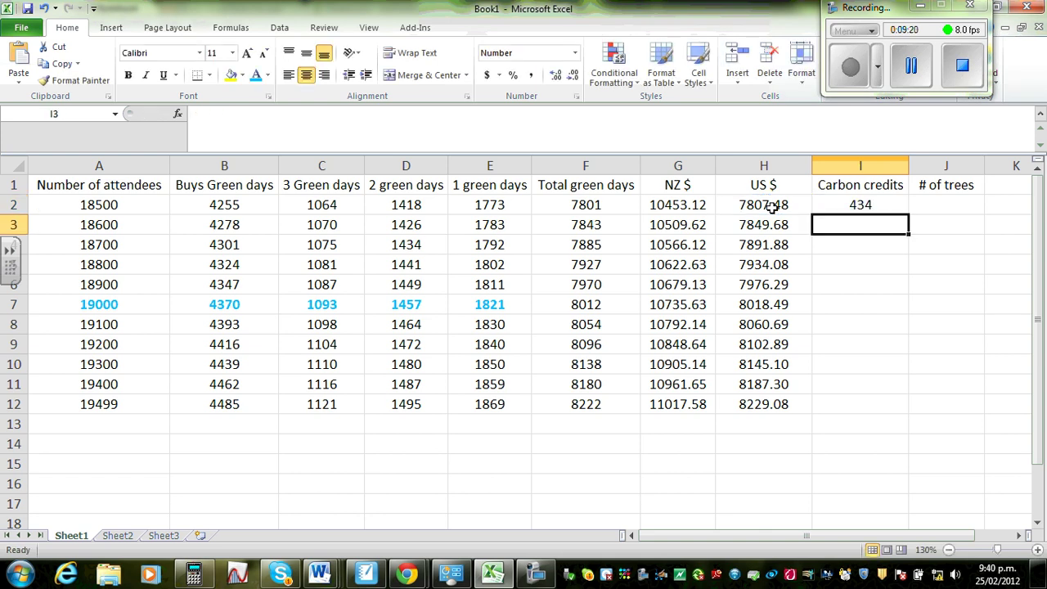
Fill the carbon credits formula down to I12 and select the 19000 row's F7:I7
{"action": "left_click", "coordinate": [861, 205]}
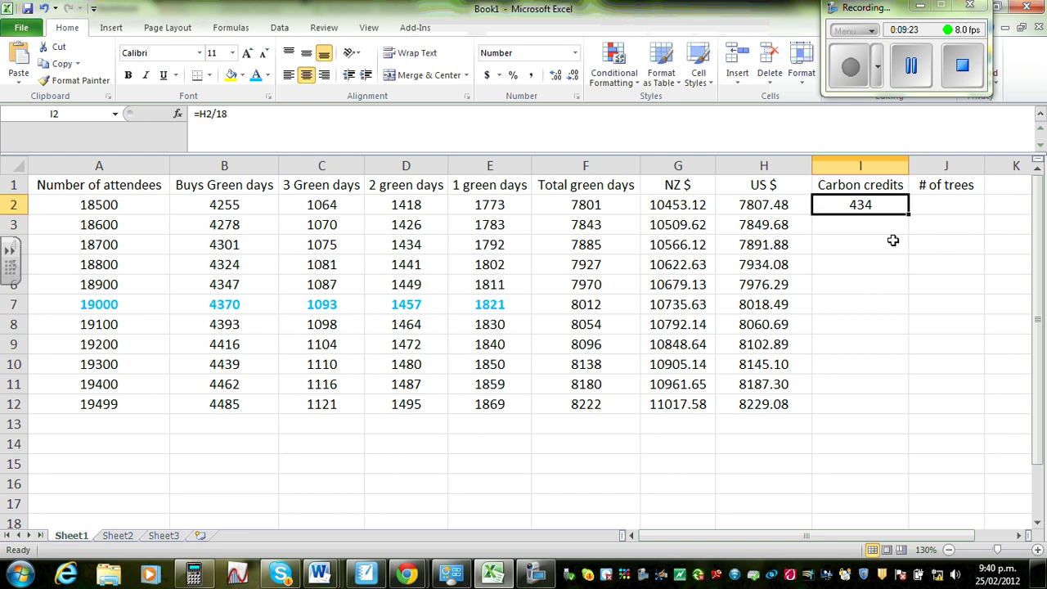
{"action": "left_click_drag", "start_coordinate": [909, 212], "coordinate": [892, 417]}
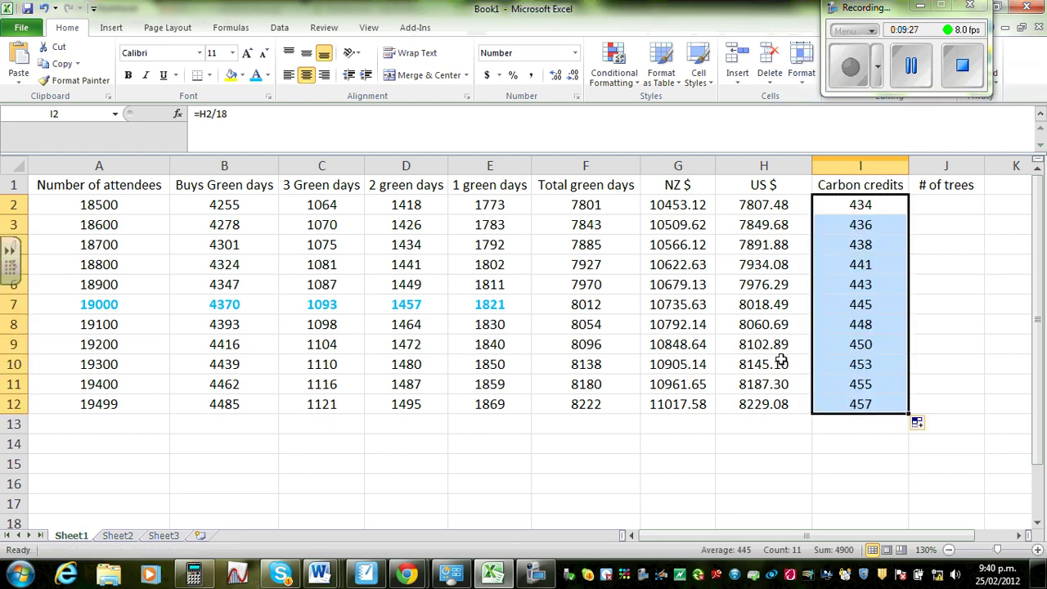
{"action": "left_click_drag", "start_coordinate": [579, 304], "coordinate": [844, 305]}
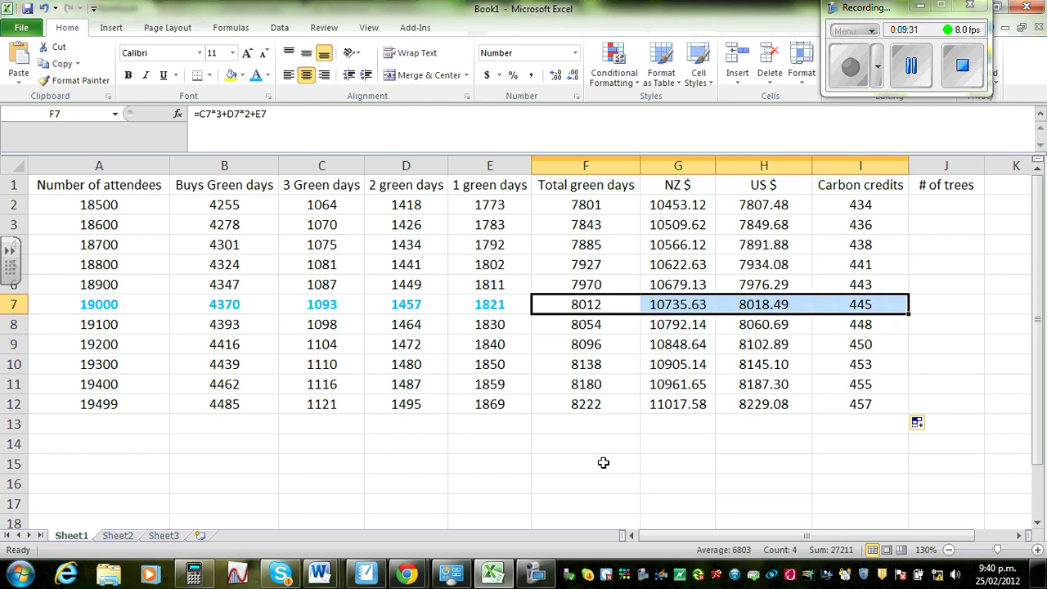
{"action": "left_click", "coordinate": [366, 573]}
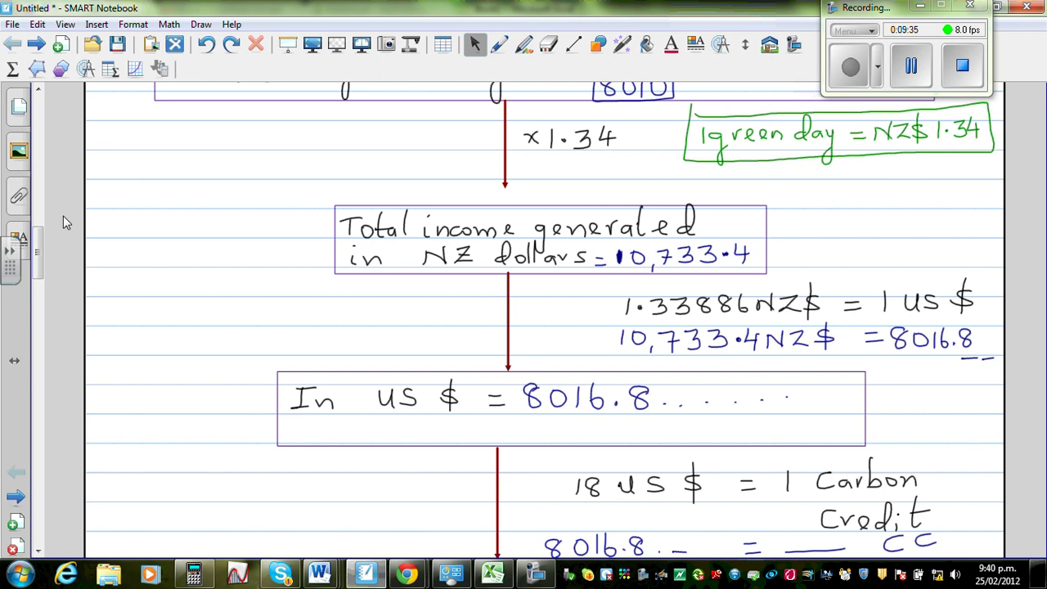
{"action": "scroll", "coordinate": [38, 277], "scroll_direction": "down", "scroll_amount": 3}
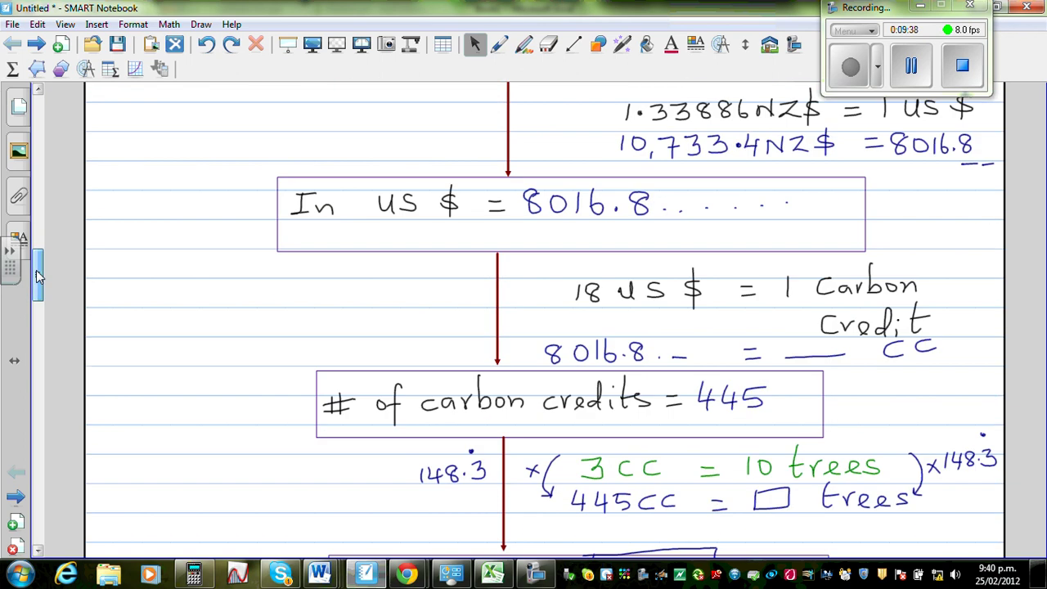
{"action": "left_click", "coordinate": [494, 575]}
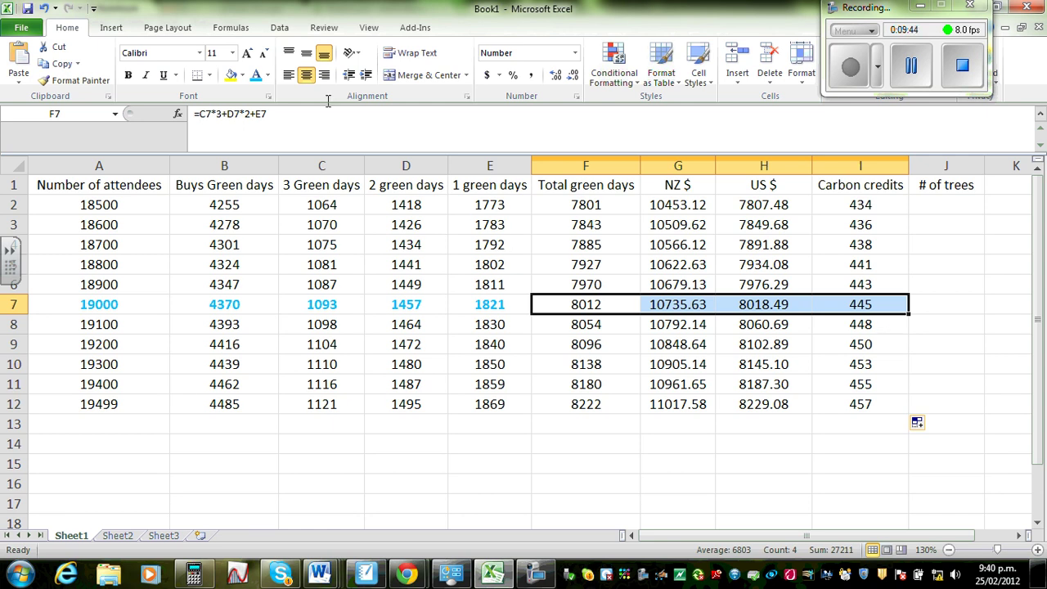
Make the 19000 row's F7:I7 values bold and light blue
{"action": "left_click", "coordinate": [269, 76]}
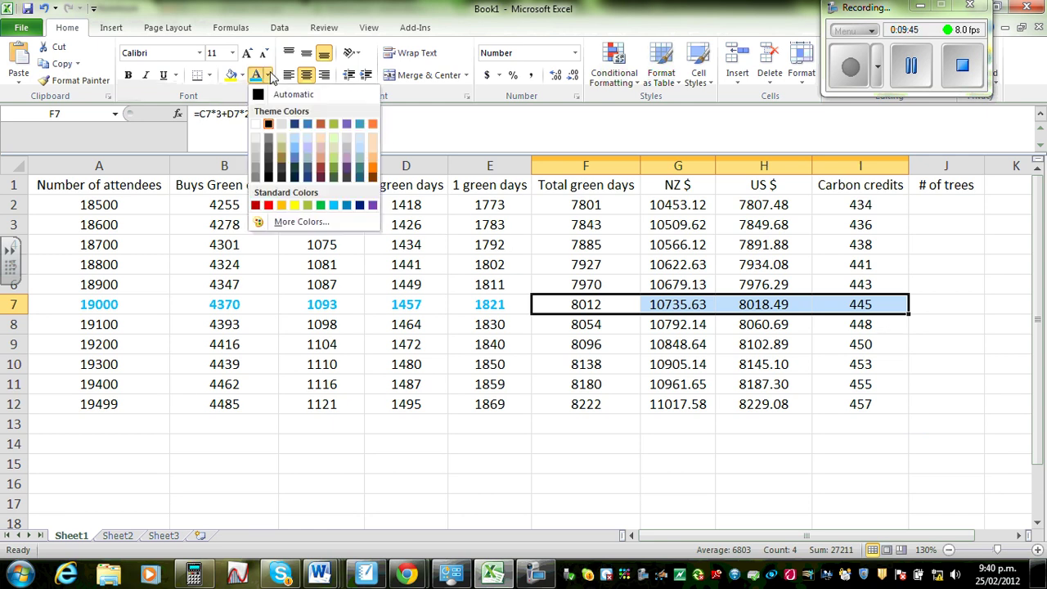
{"action": "left_click", "coordinate": [334, 205]}
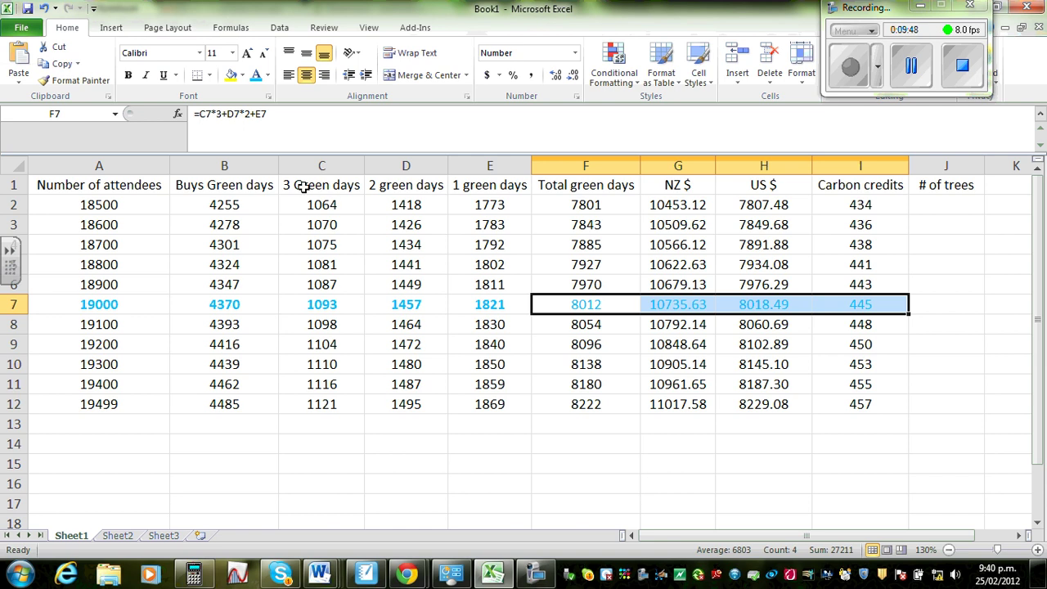
{"action": "left_click", "coordinate": [128, 77]}
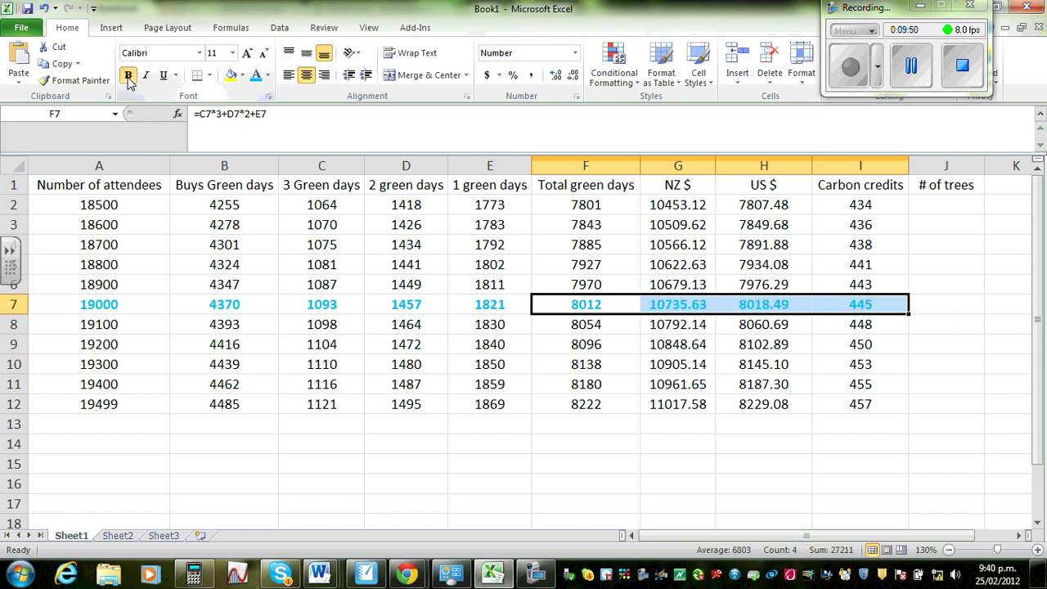
{"action": "left_click", "coordinate": [795, 487]}
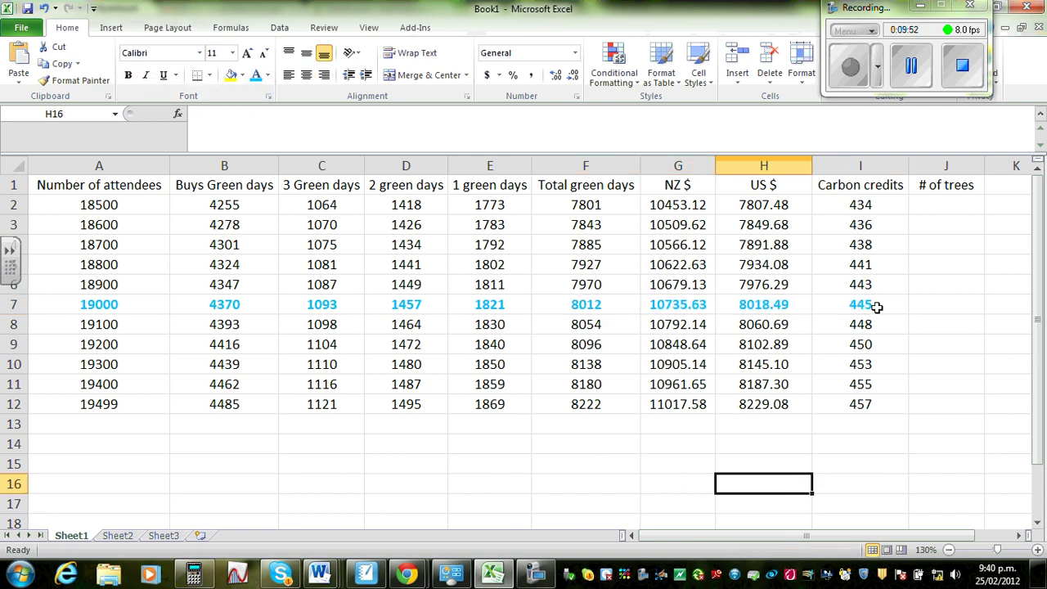
{"action": "left_click", "coordinate": [930, 211]}
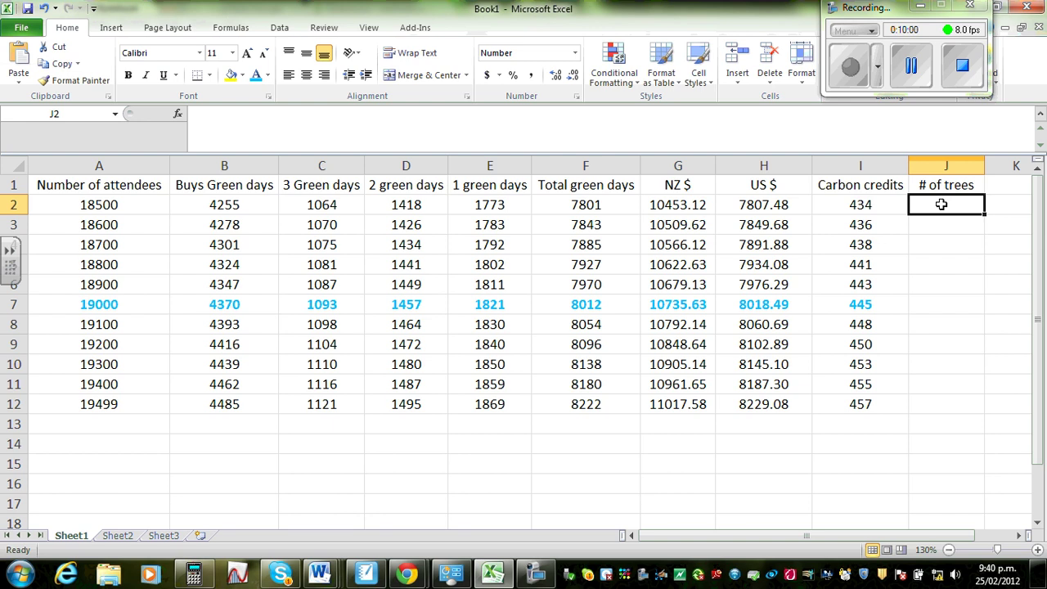
Enter the tree count formula =I2/3*10 in J2
{"action": "type", "text": "="}
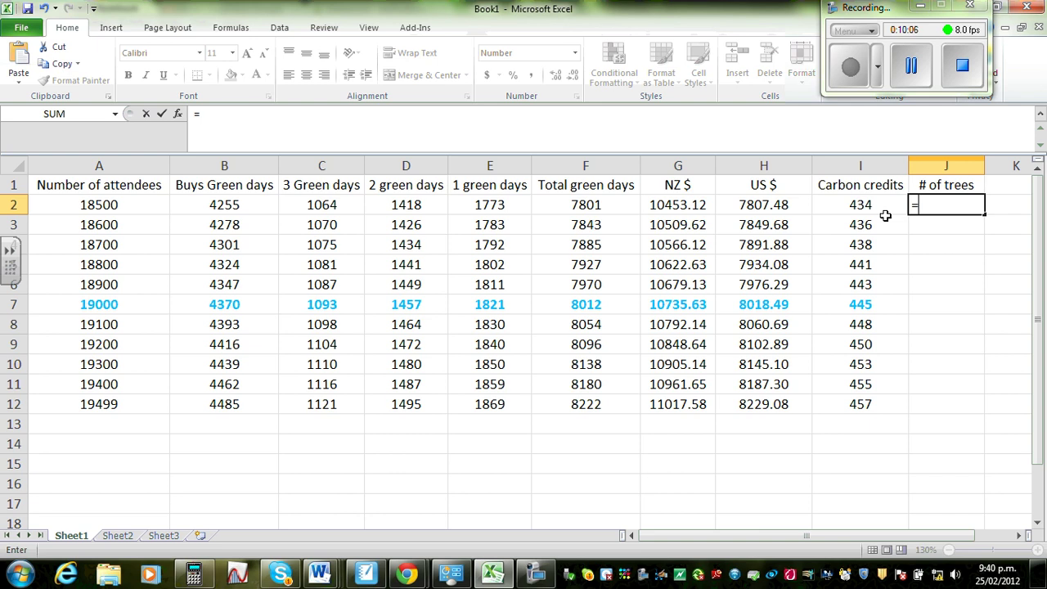
{"action": "left_click", "coordinate": [859, 206]}
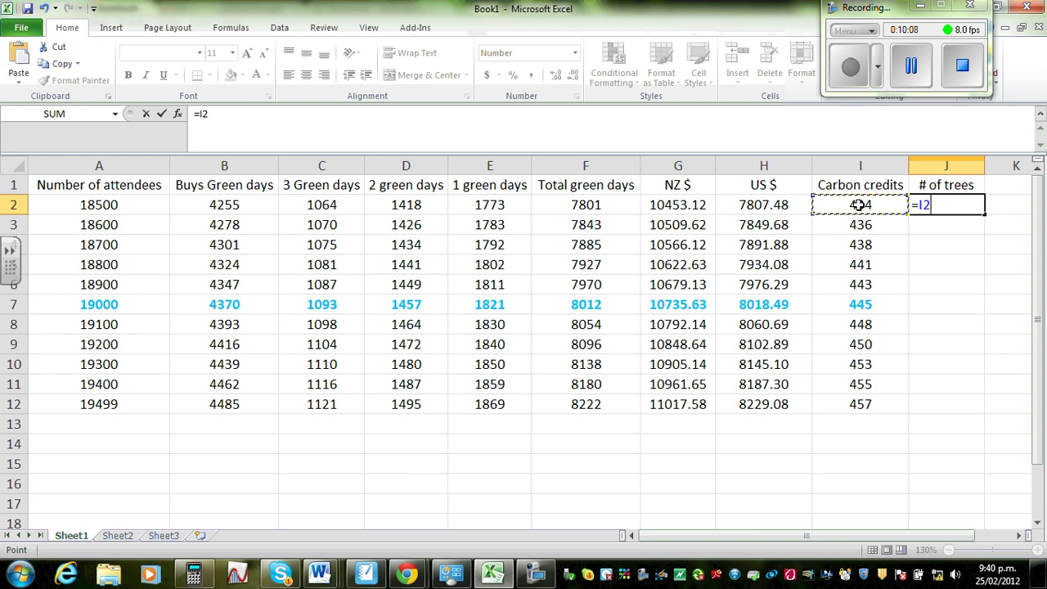
{"action": "type", "text": "/"}
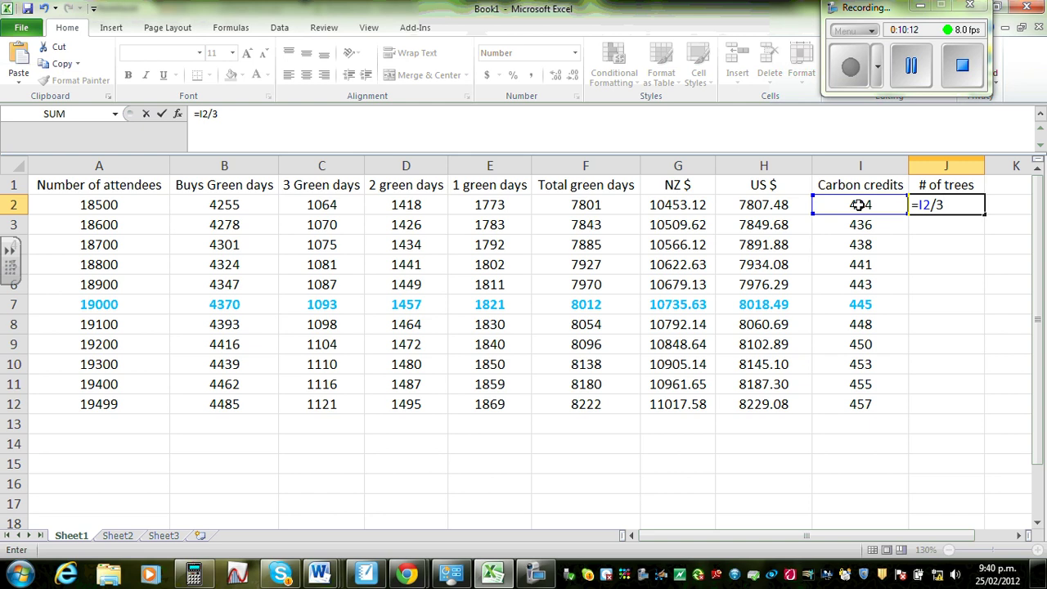
{"action": "type", "text": "3*10"}
{"action": "key", "text": "Return"}
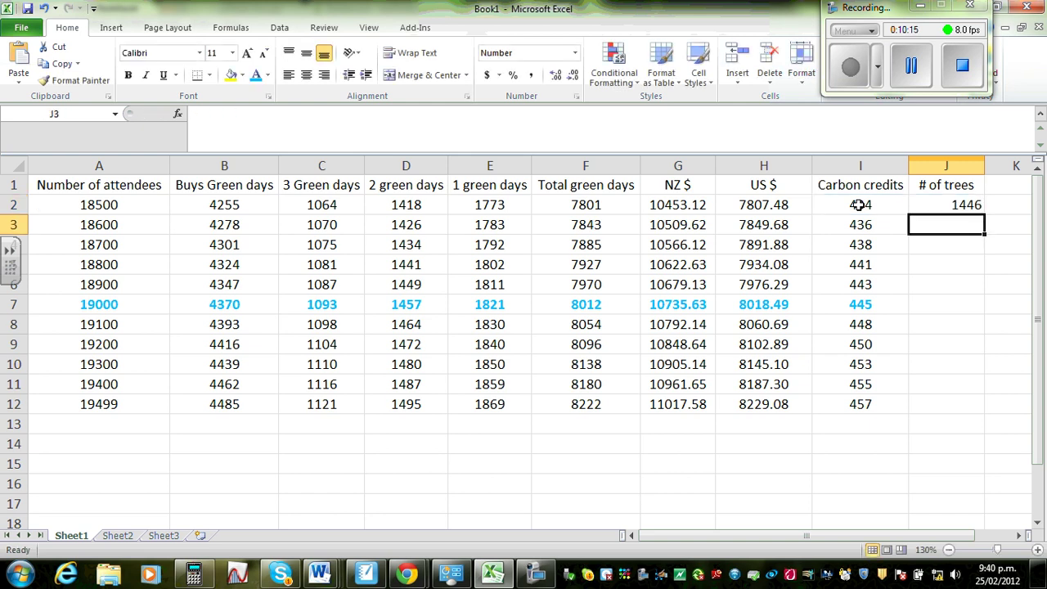
Fill the tree count formula down to J12 and bring up the SMART Notebook working
{"action": "left_click", "coordinate": [933, 204]}
{"action": "left_click_drag", "start_coordinate": [986, 216], "coordinate": [959, 418]}
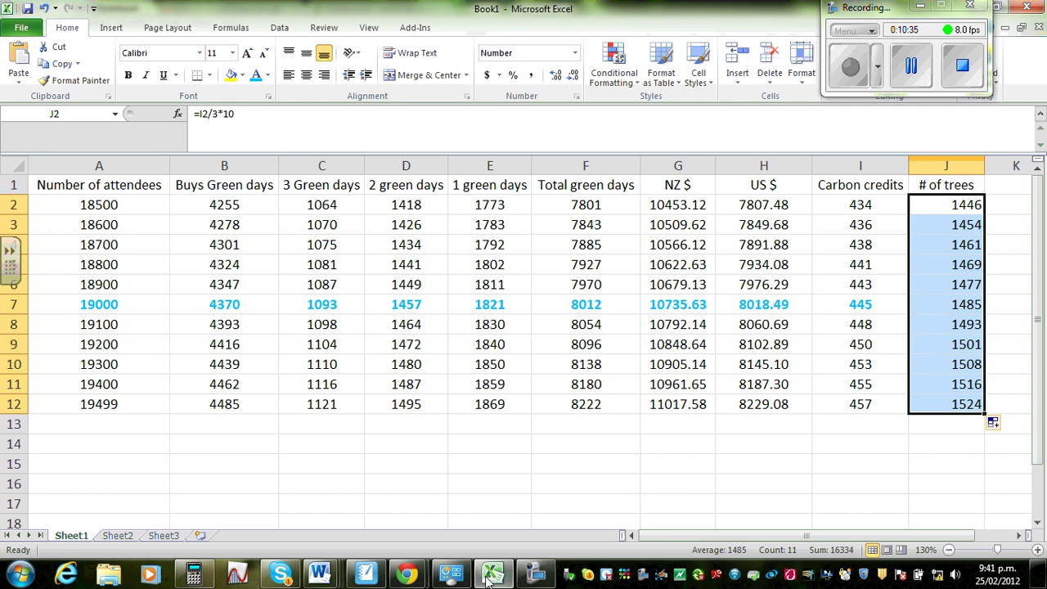
{"action": "left_click", "coordinate": [366, 574]}
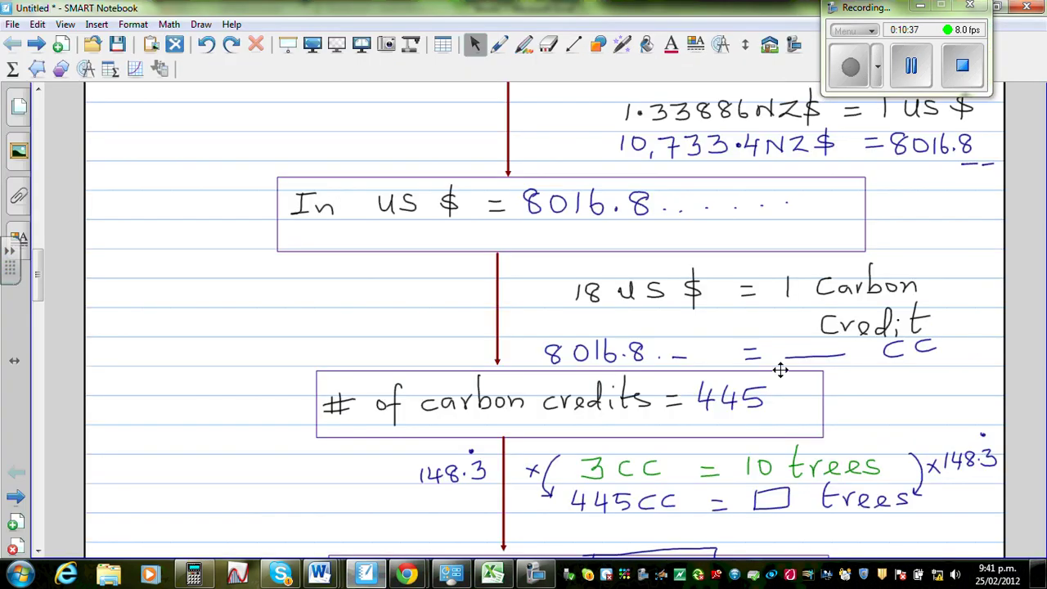
Scroll the notebook to '# of trees = 1483' and compare it with Excel's 1485
{"action": "mouse_move", "coordinate": [41, 267]}
{"action": "left_mouse_down"}
{"action": "mouse_move", "coordinate": [41, 297]}
{"action": "mouse_move", "coordinate": [44, 282]}
{"action": "left_mouse_up"}
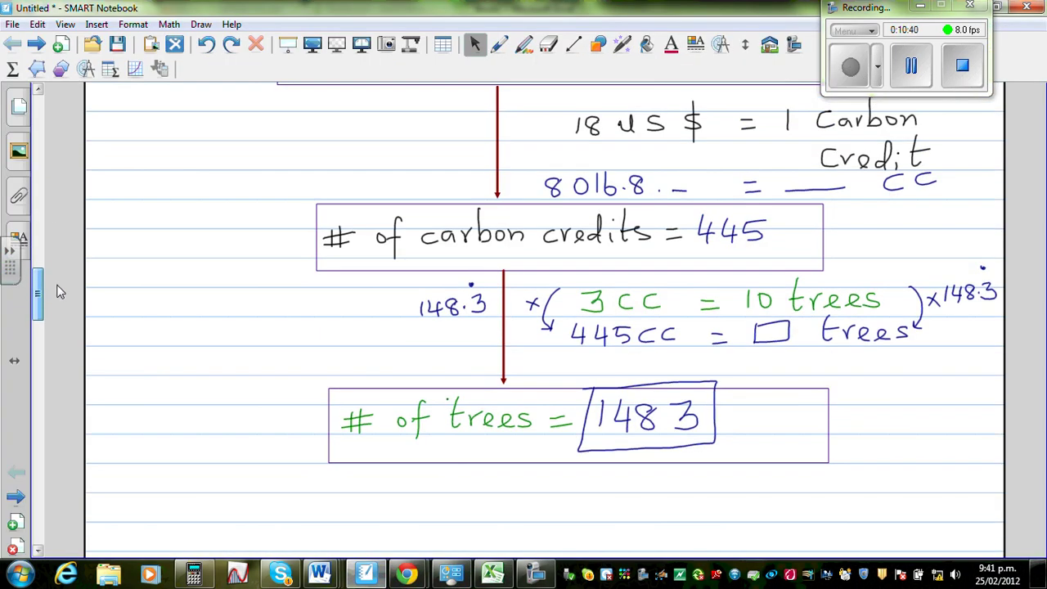
{"action": "left_click", "coordinate": [494, 575]}
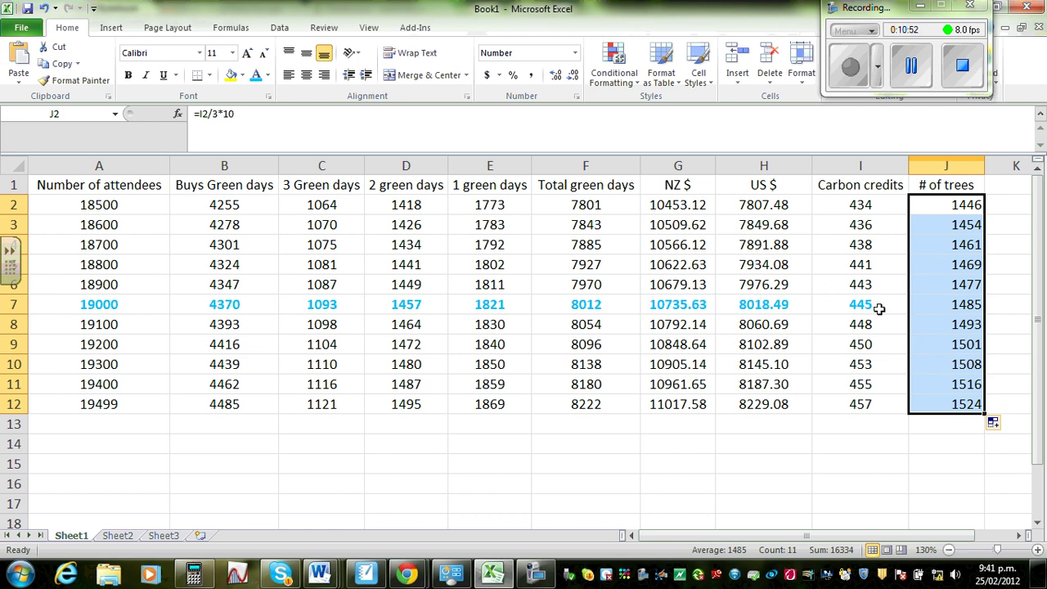
{"action": "left_click", "coordinate": [368, 575]}
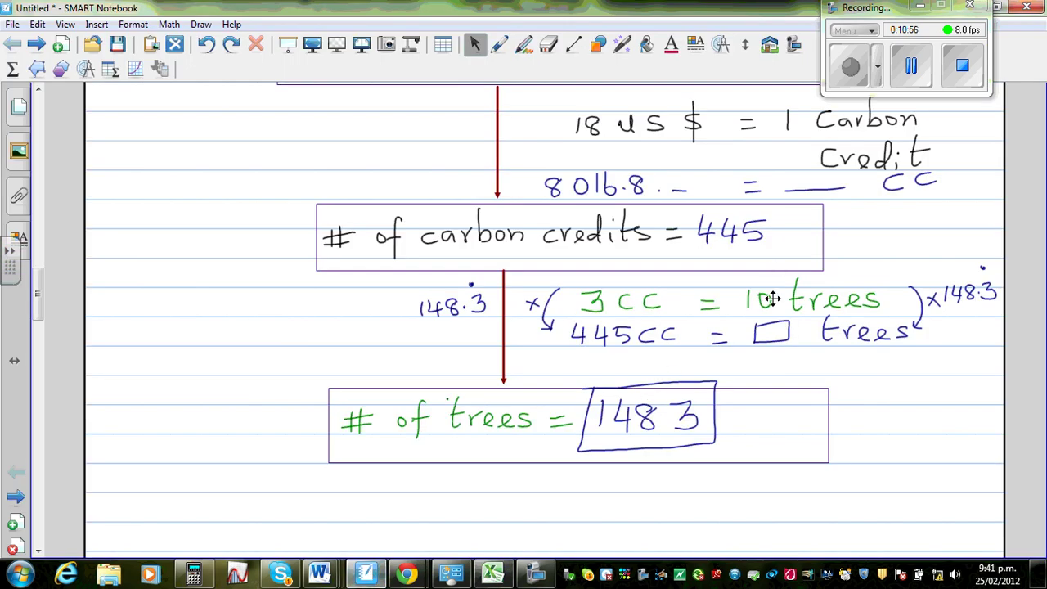